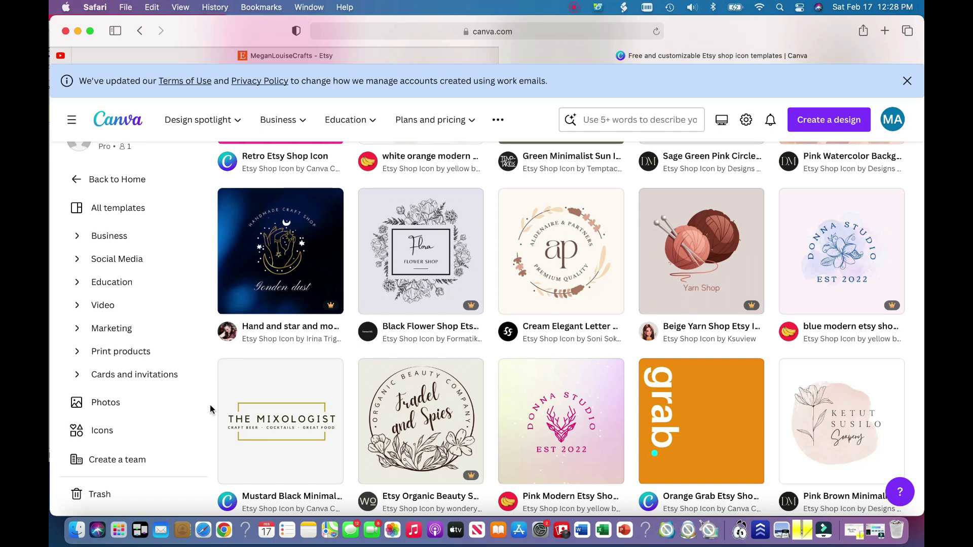
- Look through the Etsy shop icon templates for a suitable logo design
scroll(210, 404, down, 4)
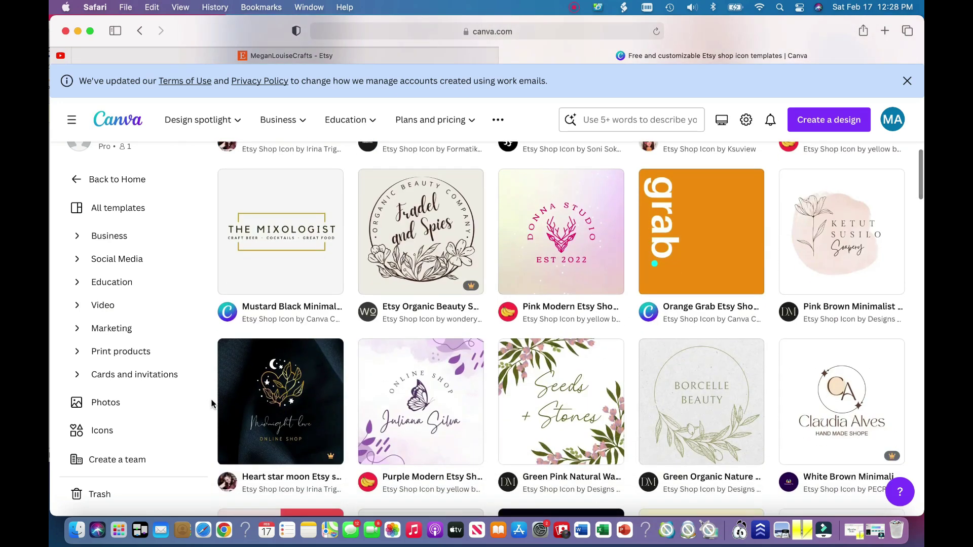
scroll(210, 404, up, 4)
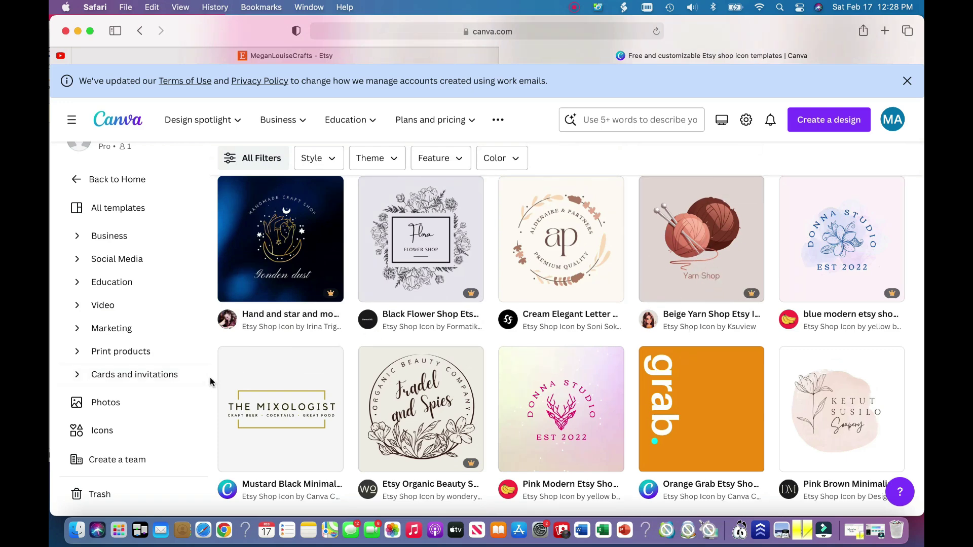
scroll(208, 382, down, 4)
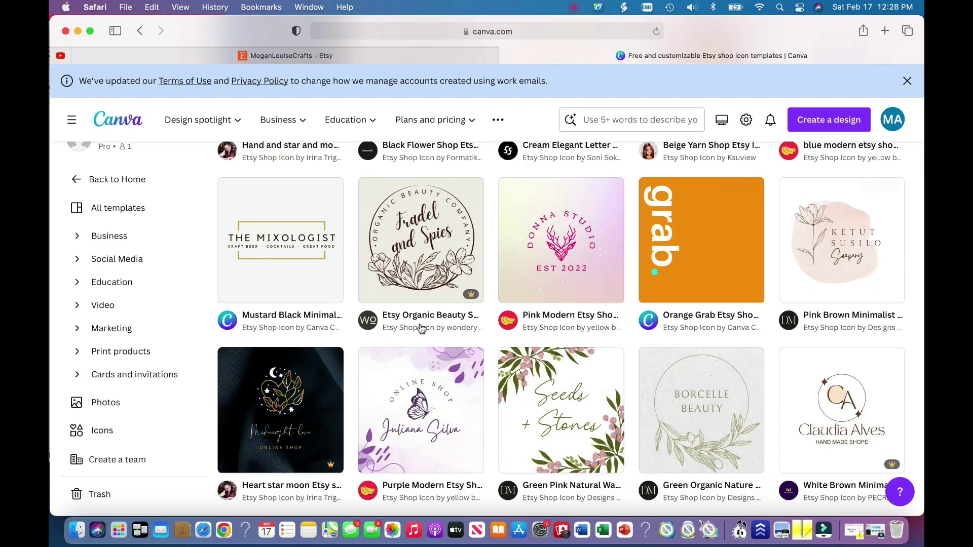
scroll(208, 422, down, 2)
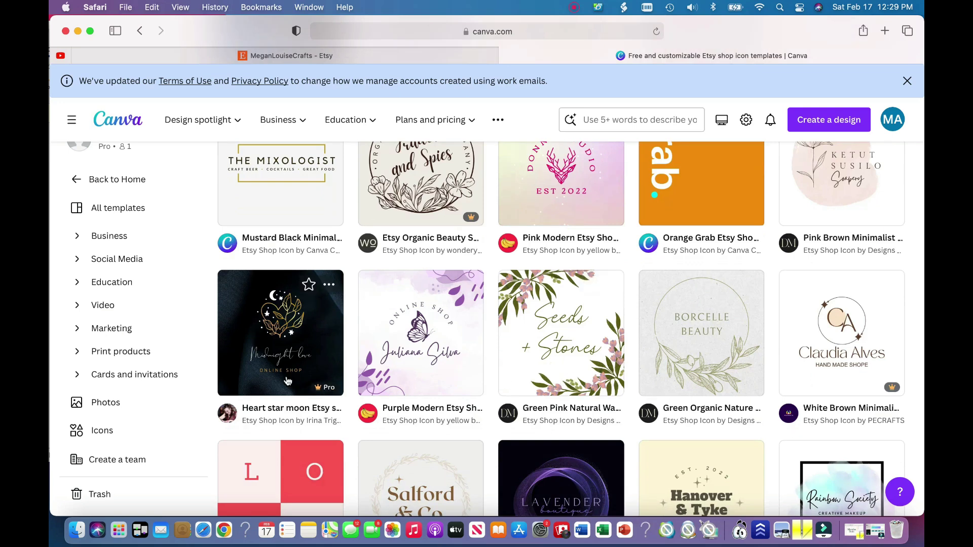
scroll(212, 430, down, 2)
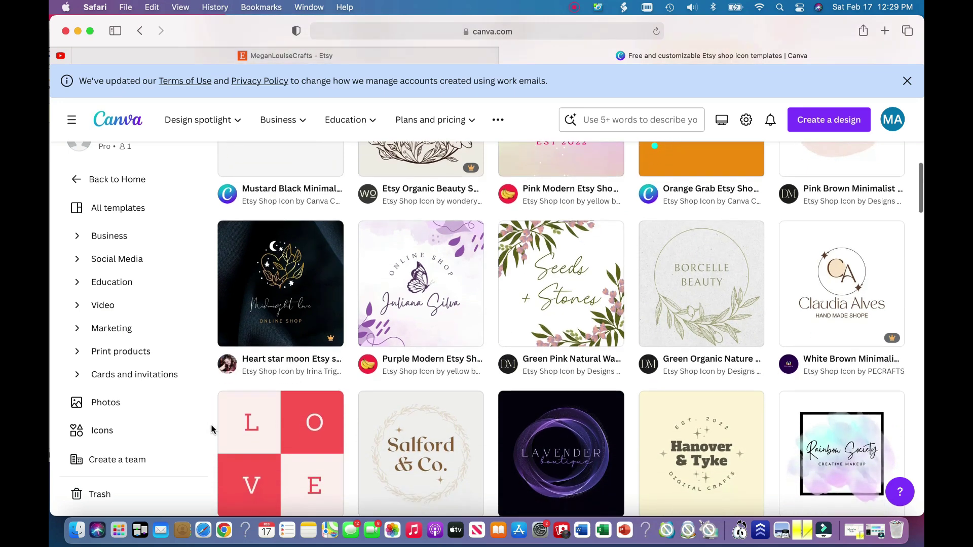
scroll(211, 429, down, 3)
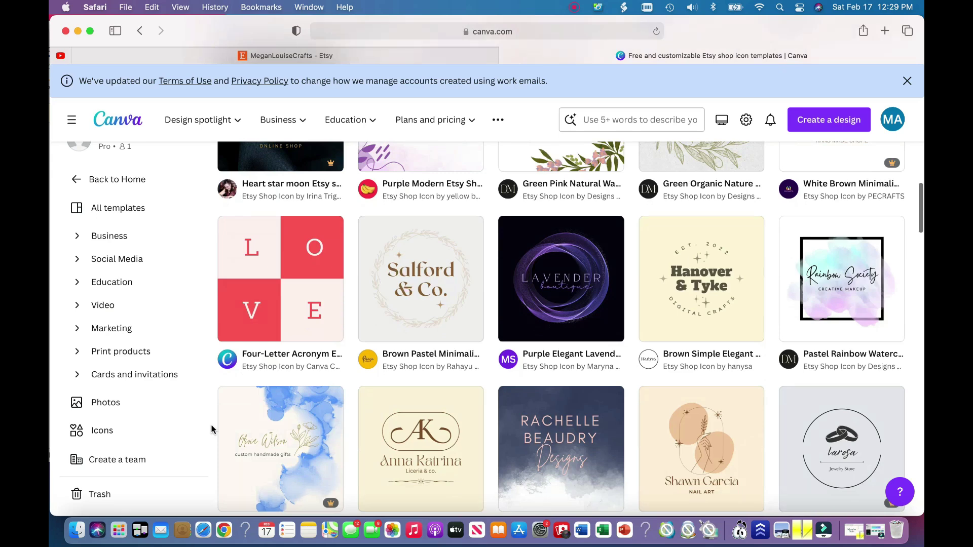
scroll(212, 430, down, 3)
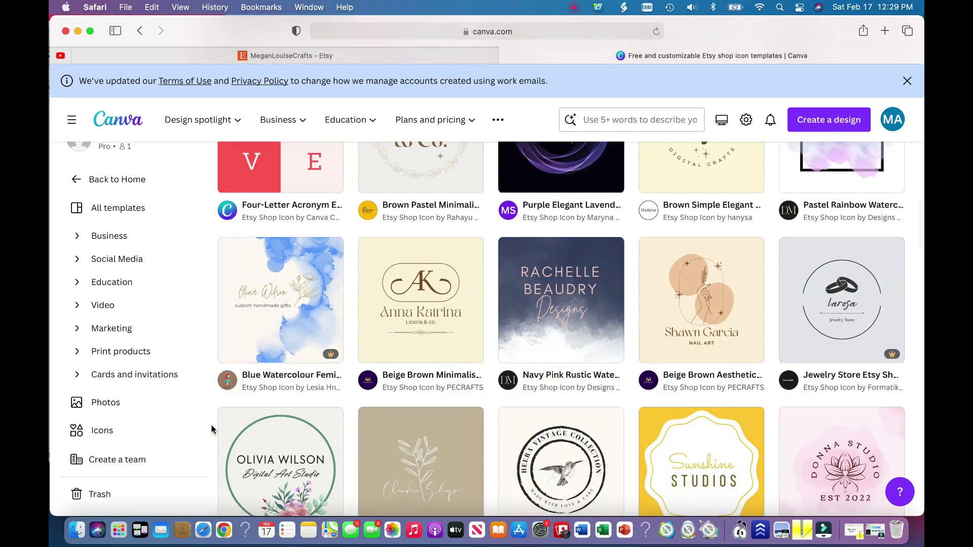
scroll(212, 430, down, 2)
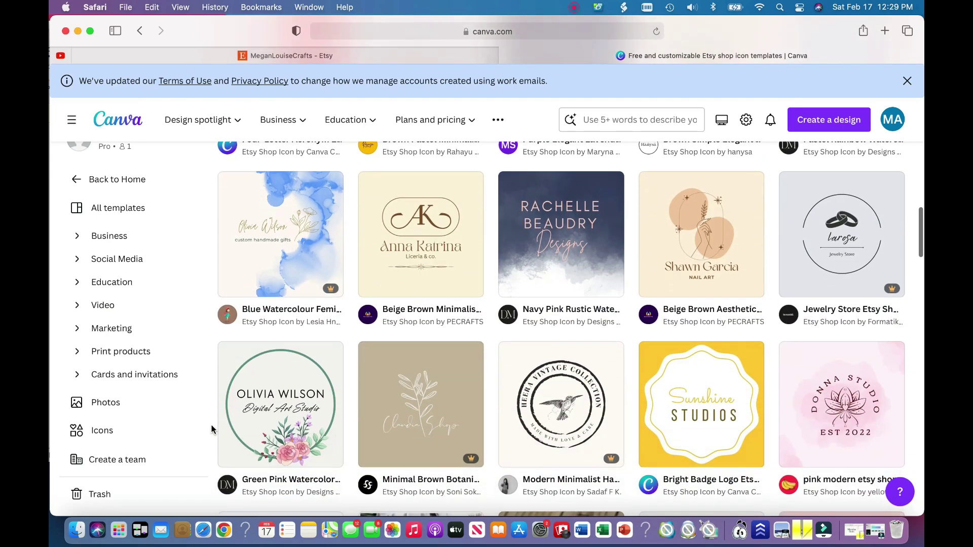
scroll(211, 430, down, 1)
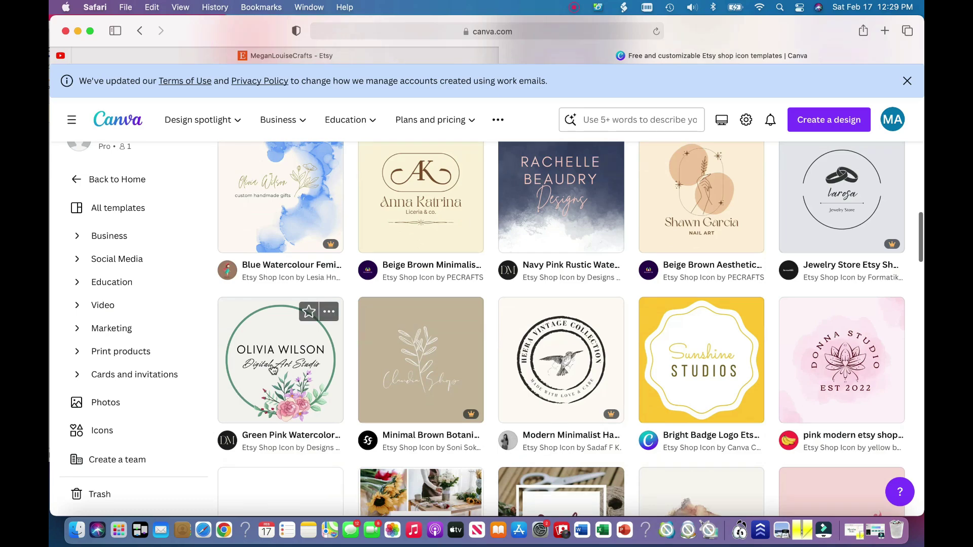
- Open the Green Pink Watercolor Floral Wreath Etsy Shop Icon template for customizing
scroll(212, 439, down, 3)
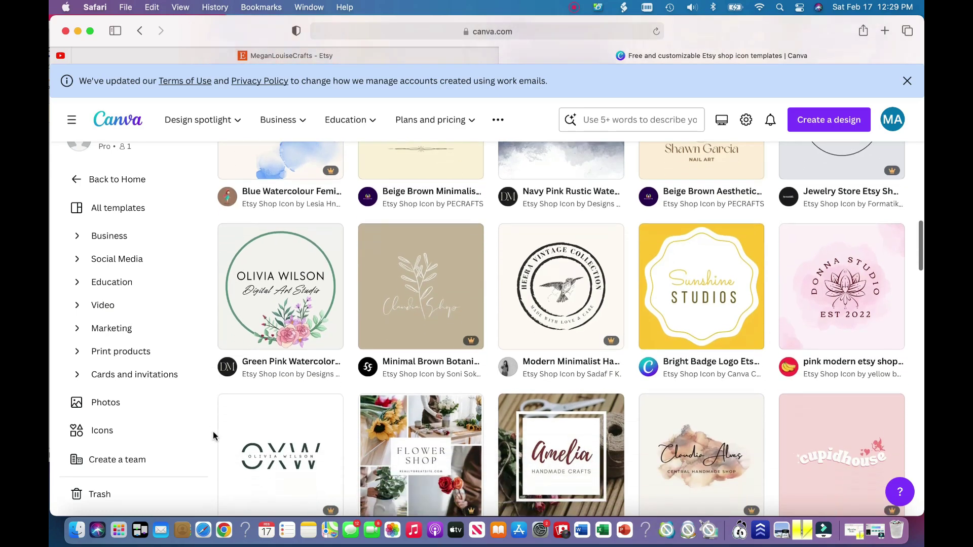
scroll(213, 435, up, 4)
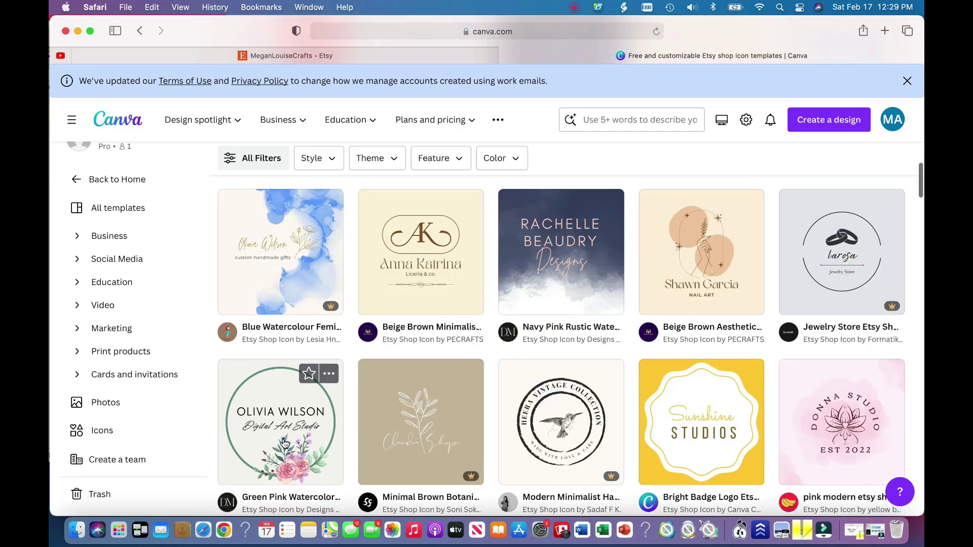
click(225, 435)
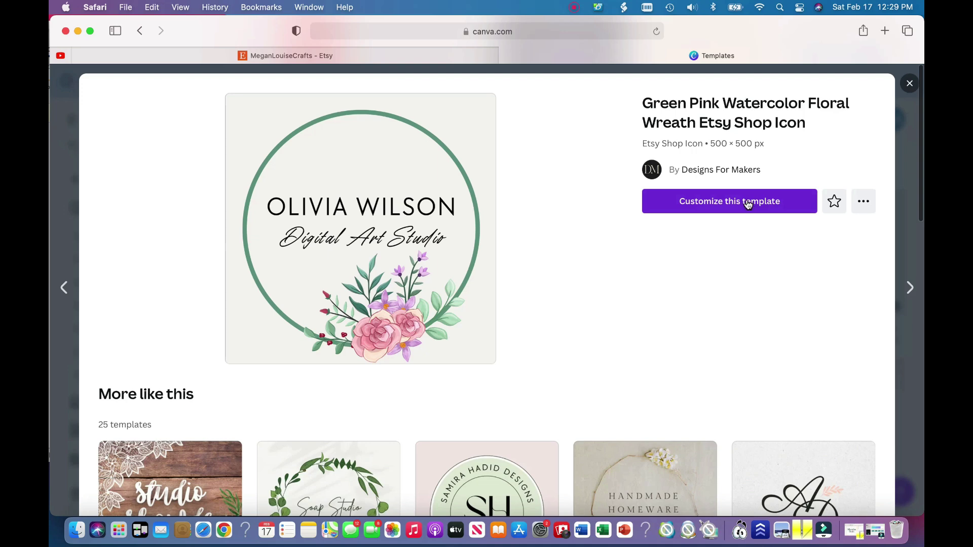
click(749, 203)
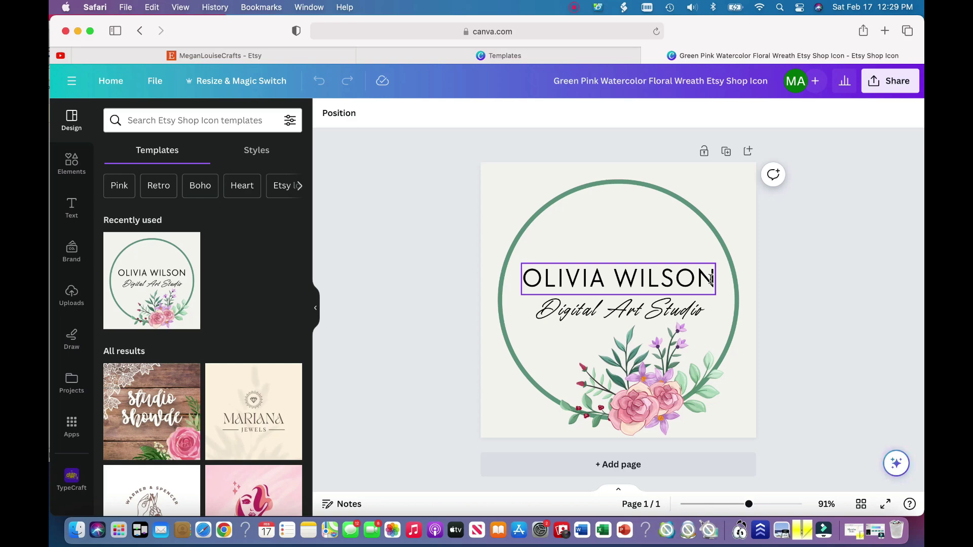
- Replace the main heading inside the wreath with "MEGAN LOUISE"
click(711, 278)
double_click(712, 278)
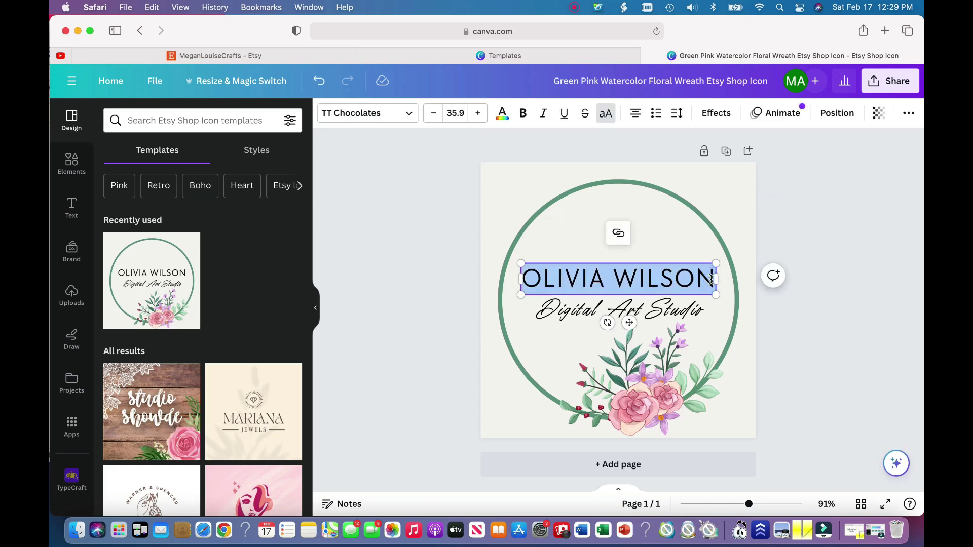
text(MEGAN)
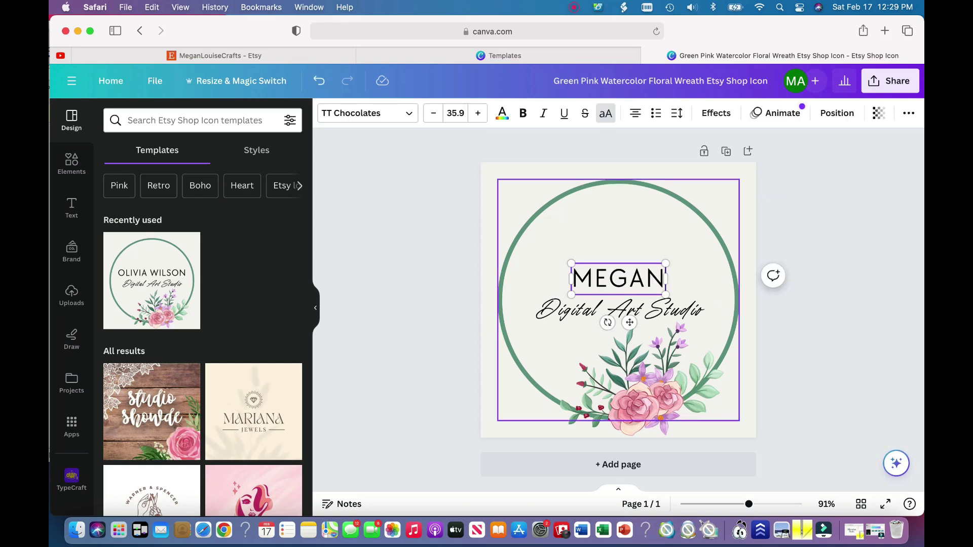
text( LOUISE)
key(Escape)
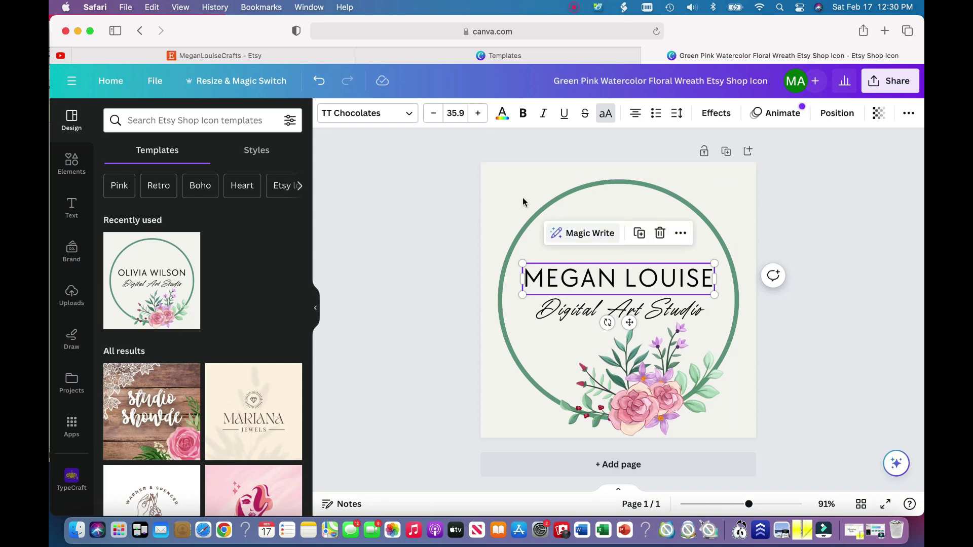
- Change the heading's font to The Youngest Script and clear its text
click(390, 118)
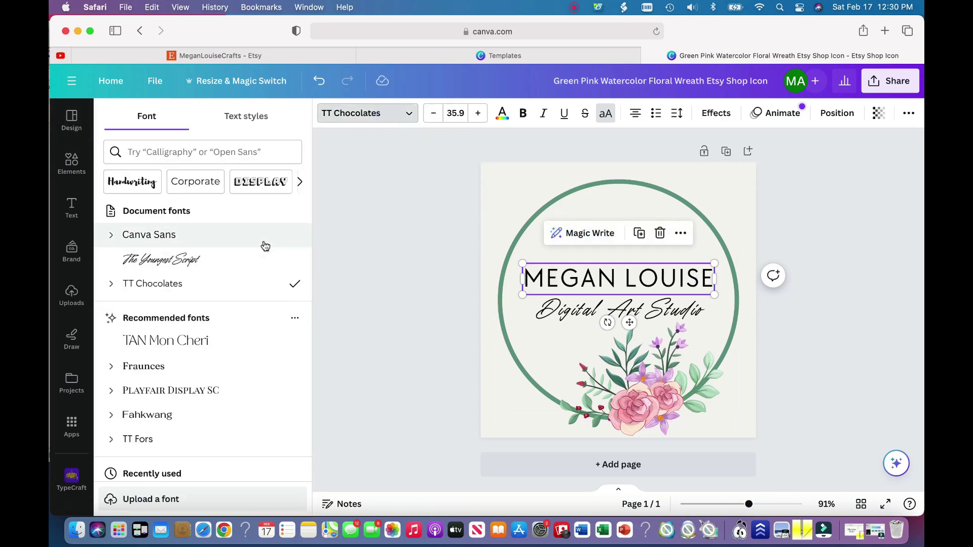
click(202, 257)
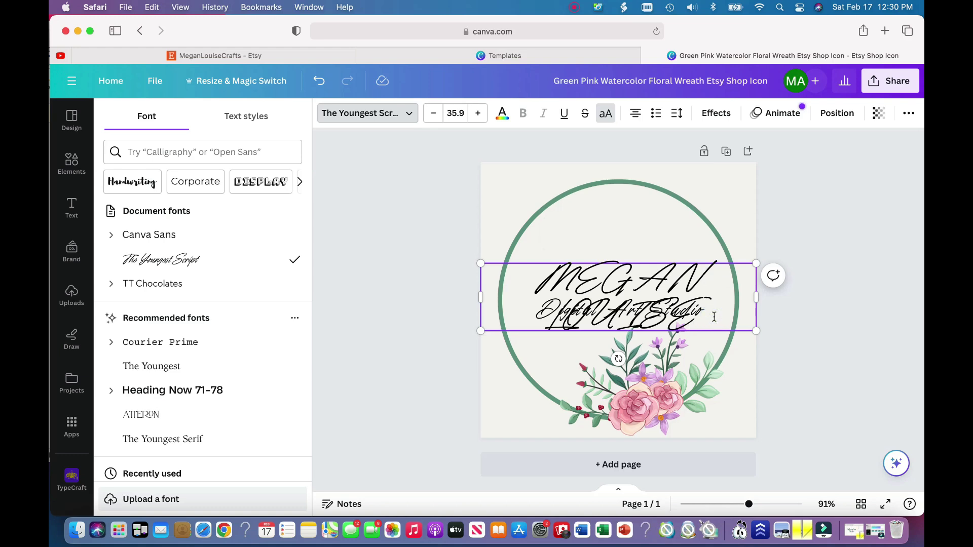
key(BackSpace)
key(BackSpace)
key(BackSpace)
key(BackSpace)
key(BackSpace)
key(BackSpace)
key(BackSpace)
key(super+a)
key(BackSpace)
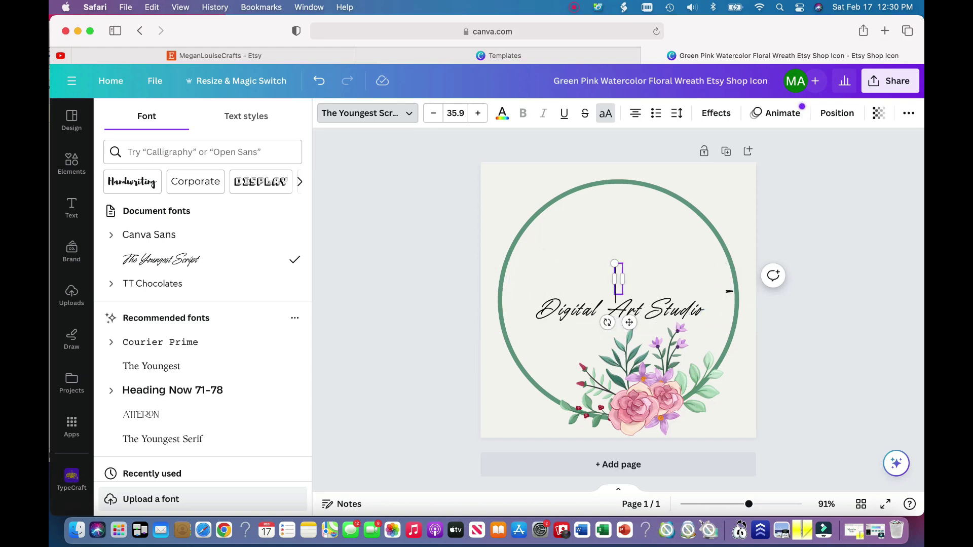
- Try re-entering the heading as "MEGAN" in the script font
text(MEGAN)
key(BackSpace)
key(BackSpace)
key(BackSpace)
key(BackSpace)
key(BackSpace)
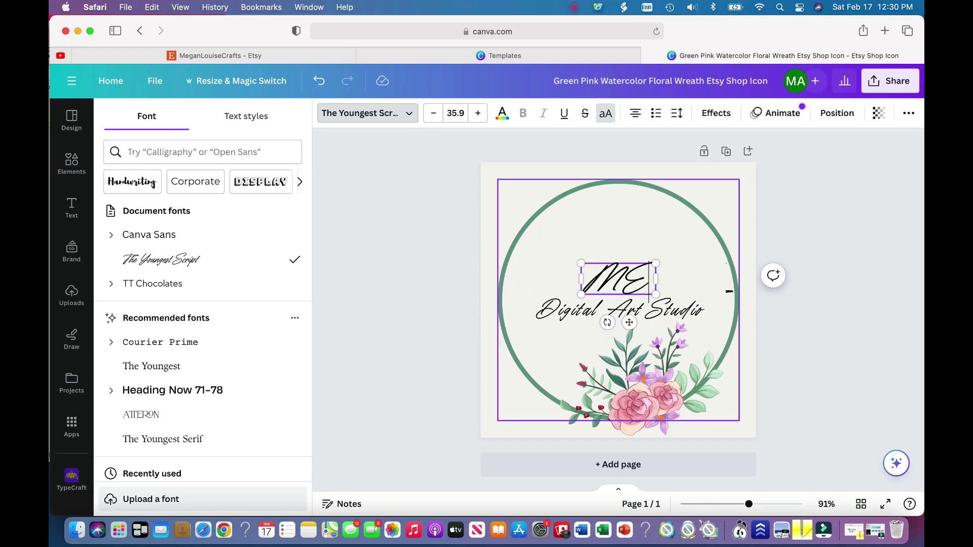
text(MEGAN)
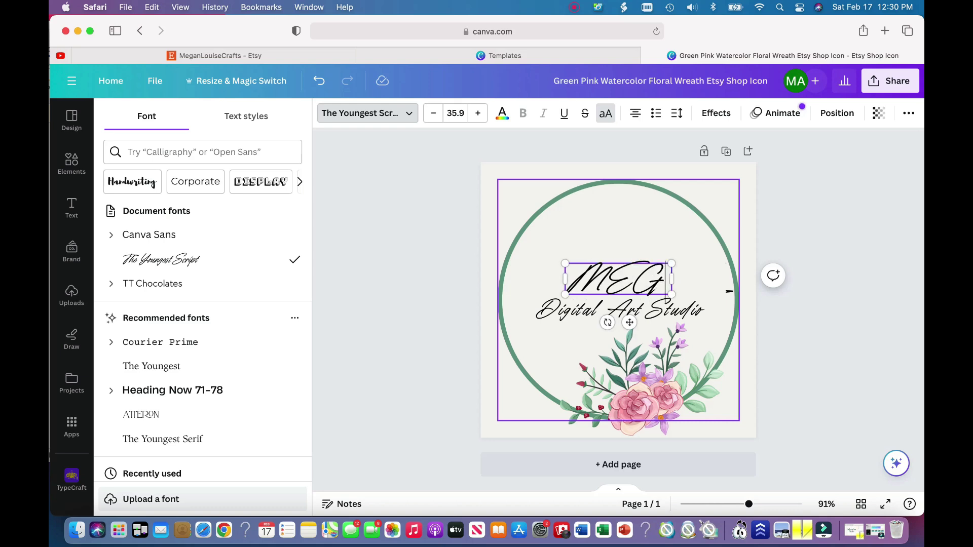
- Delete all of the heading's text and deselect the empty text box
key(BackSpace)
key(BackSpace)
key(BackSpace)
key(BackSpace)
key(BackSpace)
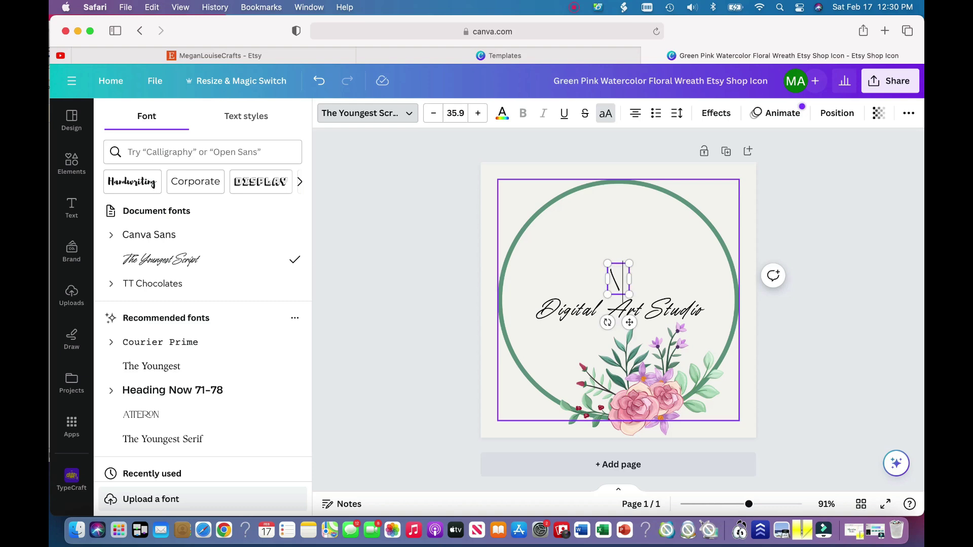
click(829, 296)
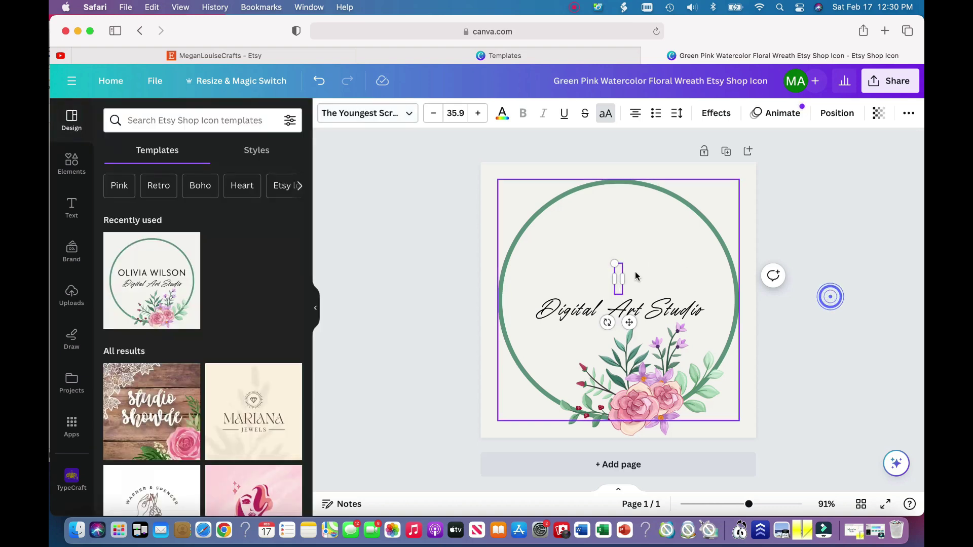
click(844, 359)
- Move the "Digital Art Studio" tagline up slightly and replace its text with "Megan Louise Crafts"
drag(645, 312, 644, 290)
double_click(676, 290)
text(Mega)
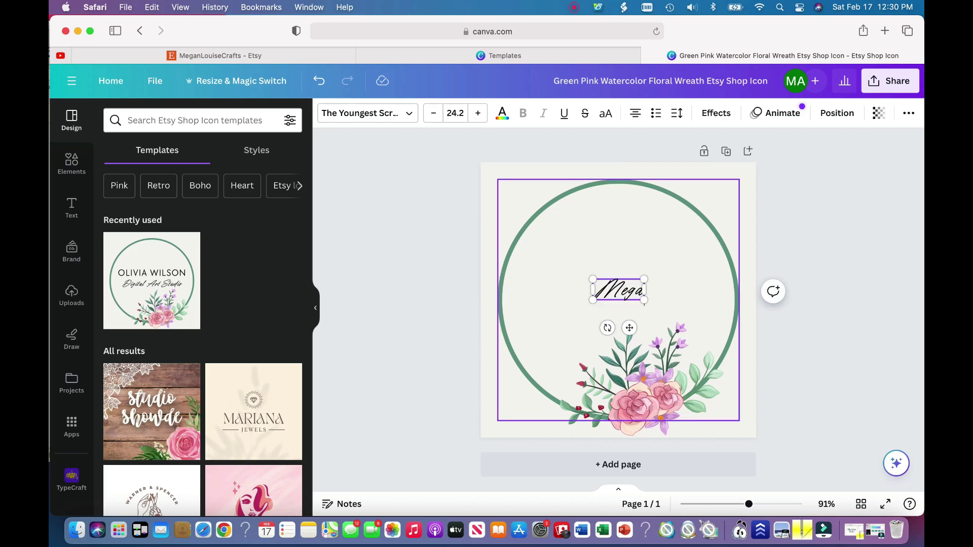
text(n Louise Crafts)
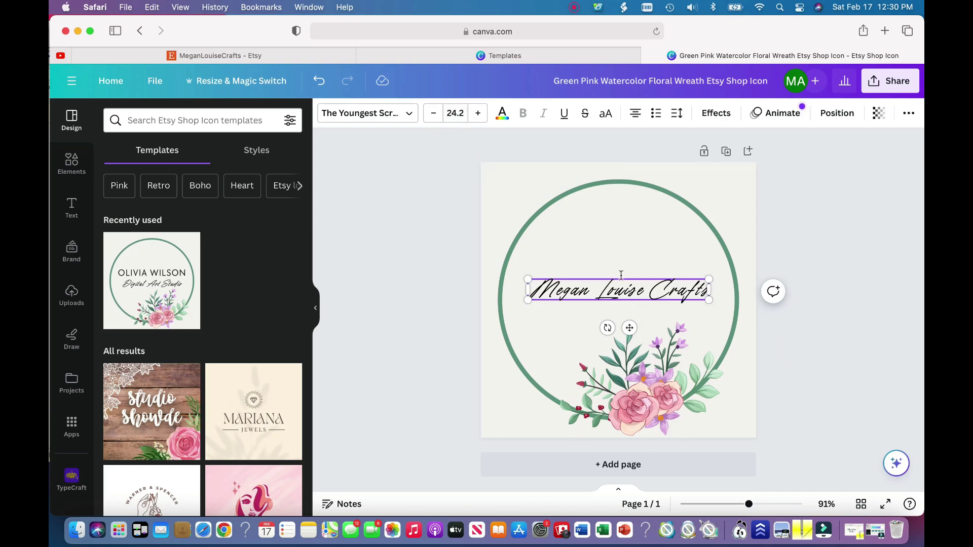
- Break the shop name into three lines, with one word on each line
click(589, 286)
key(Return)
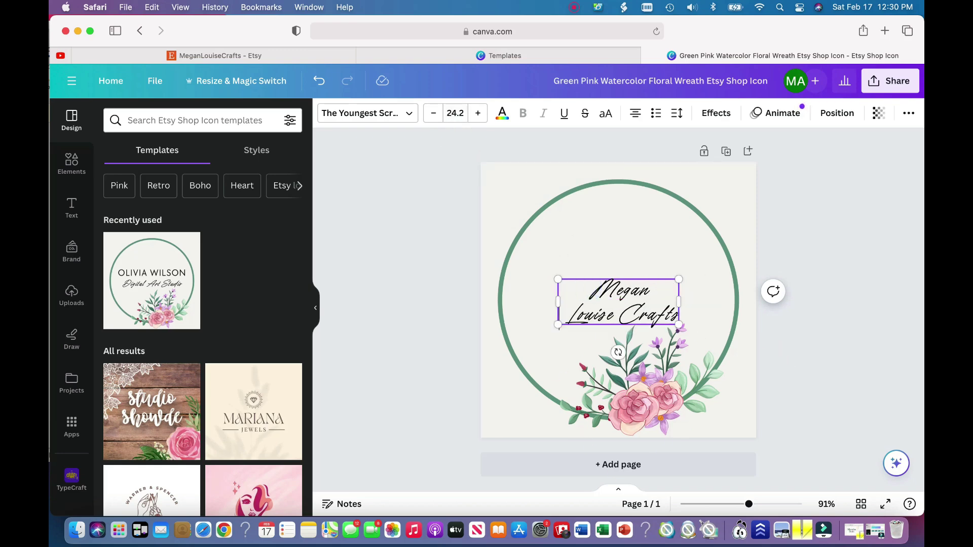
click(616, 309)
key(Return)
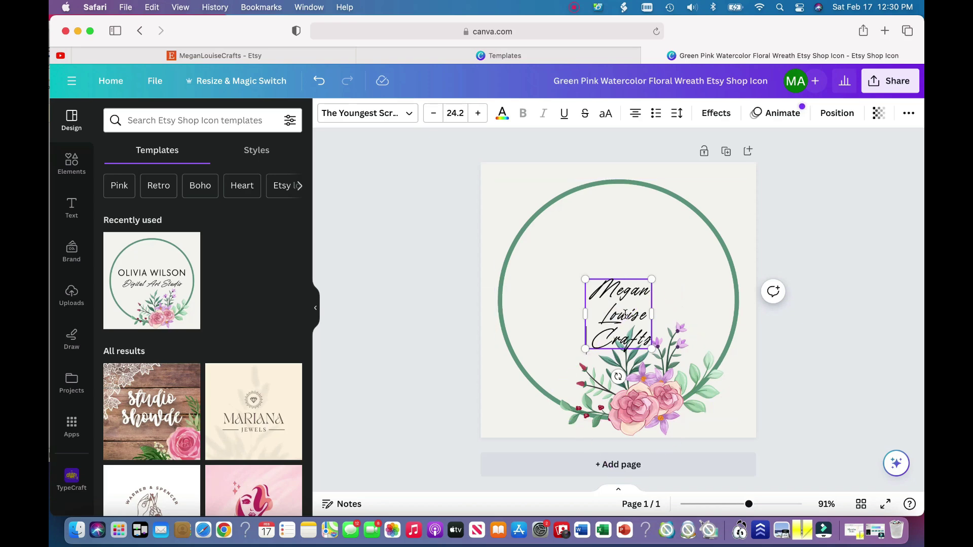
- Move the shop name up, clear of the flowers, and increase its font size to 38.2
click(801, 317)
click(631, 315)
drag(631, 314, 630, 273)
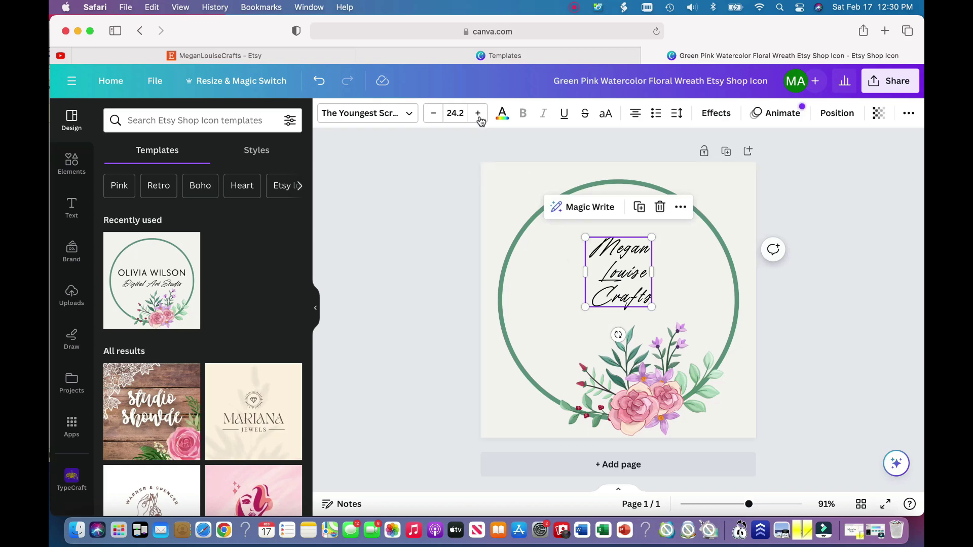
drag(479, 116, 479, 116)
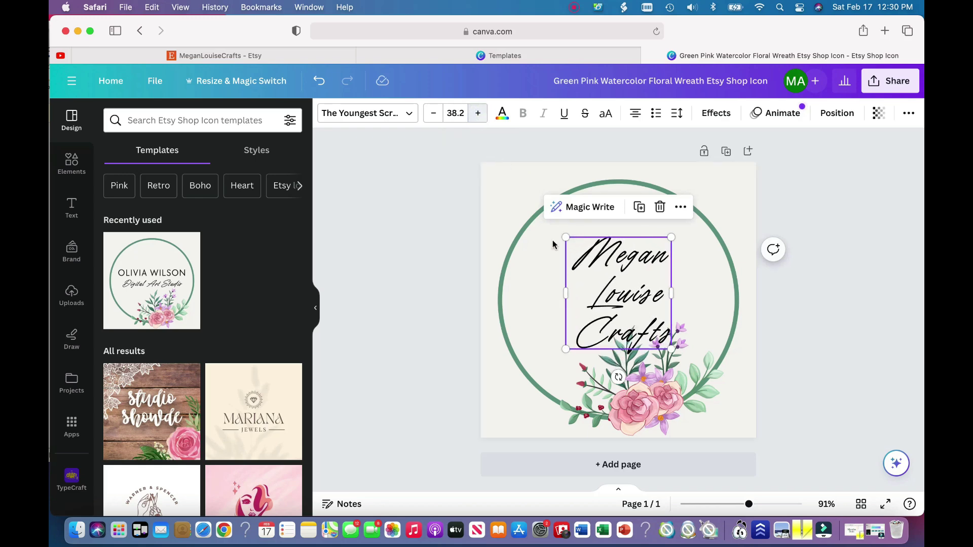
- Widen the shop name's text box on both sides and rejoin "Megan Louise" on one line above "Crafts"
drag(564, 298, 508, 298)
click(563, 287)
click(561, 288)
key(BackSpace)
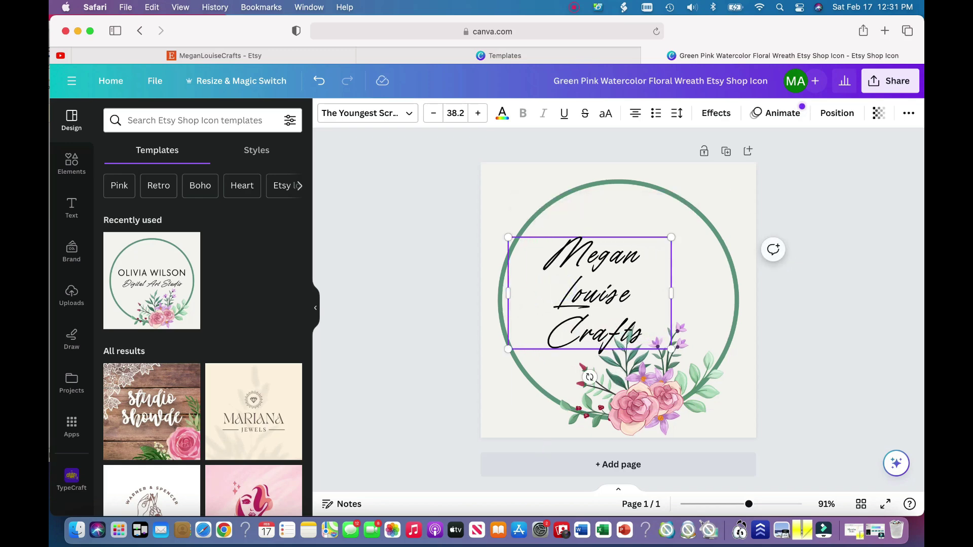
key(BackSpace)
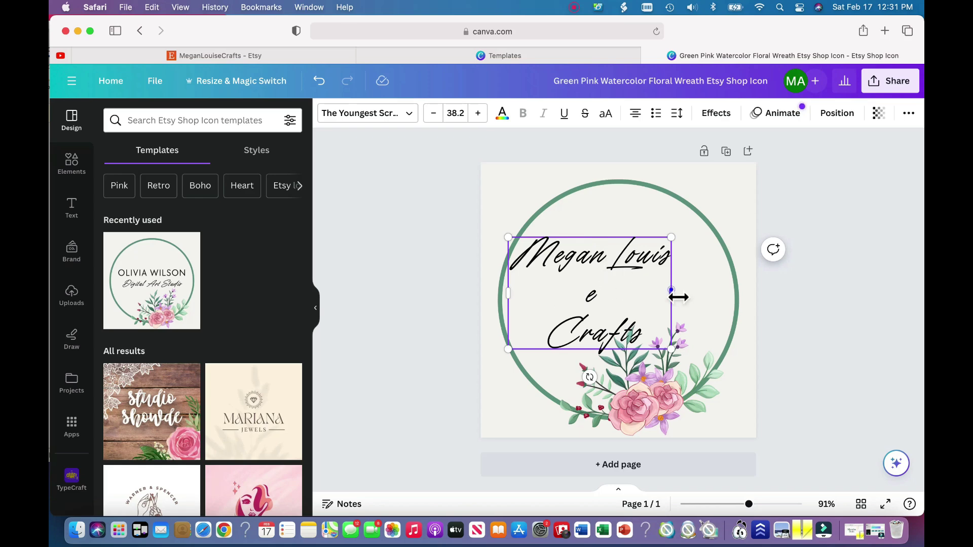
drag(679, 293, 718, 302)
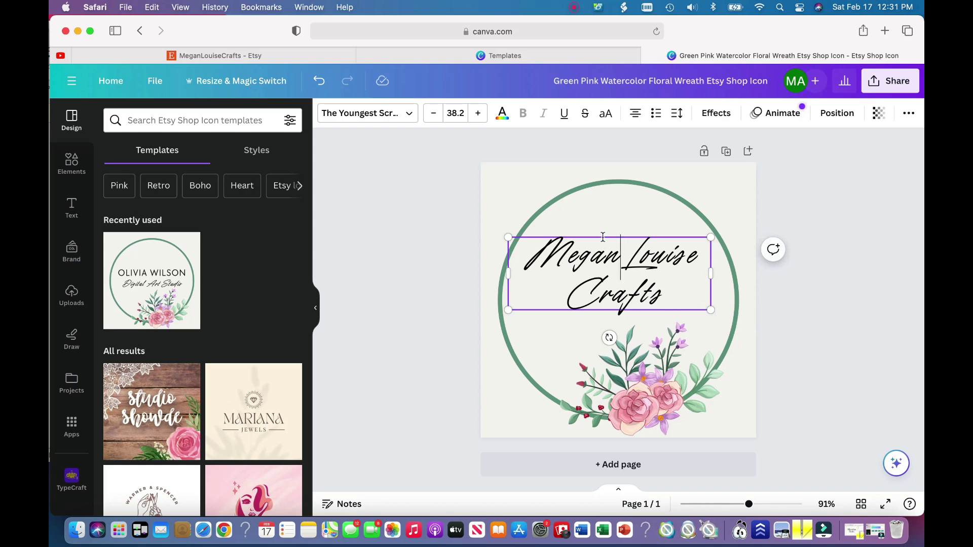
- Shift the two-line shop name slightly down and to the right to centre it in the wreath, and deselect it
click(855, 301)
drag(600, 269, 609, 280)
click(861, 329)
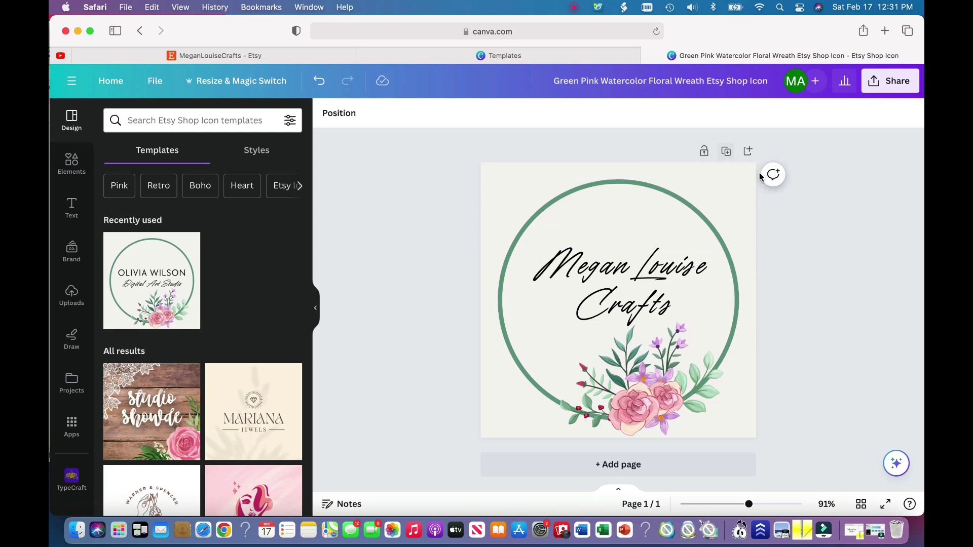
- Add a new page and apply the Etsy Organic Beauty Shop Icon template with line-drawn flowers to it
click(608, 462)
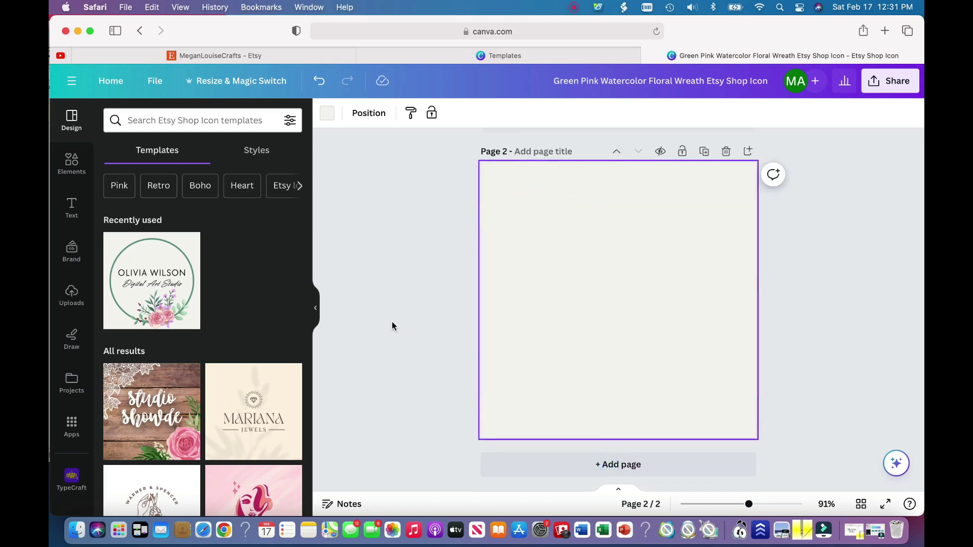
scroll(196, 374, down, 10)
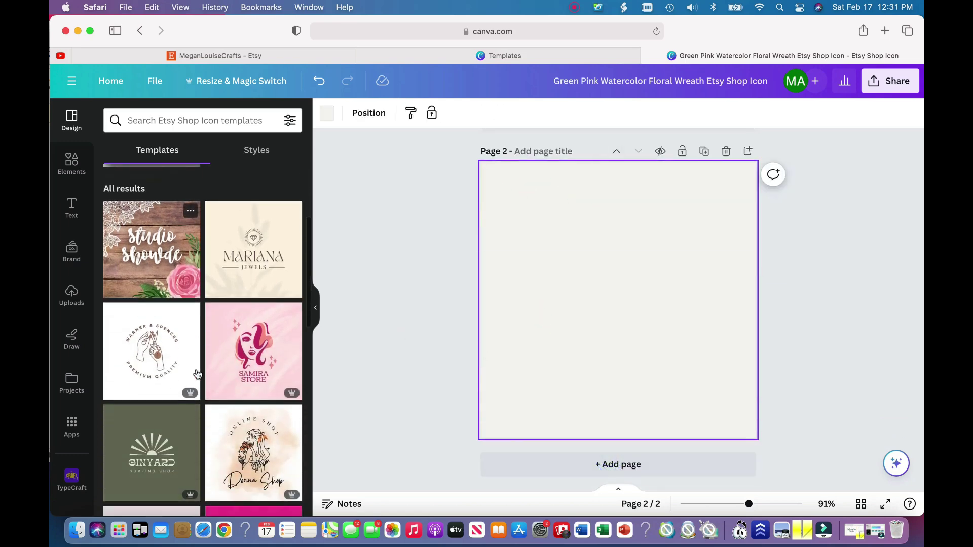
scroll(243, 376, down, 5)
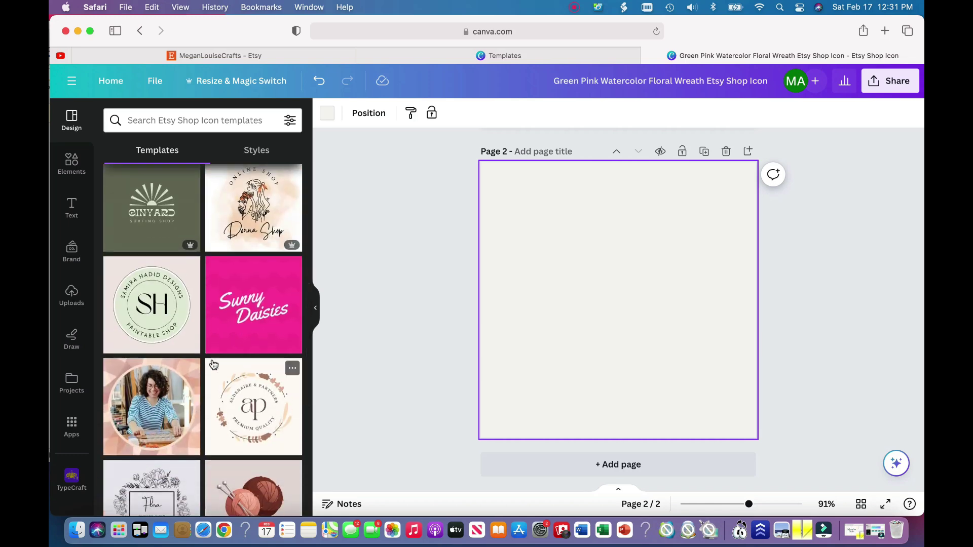
click(212, 365)
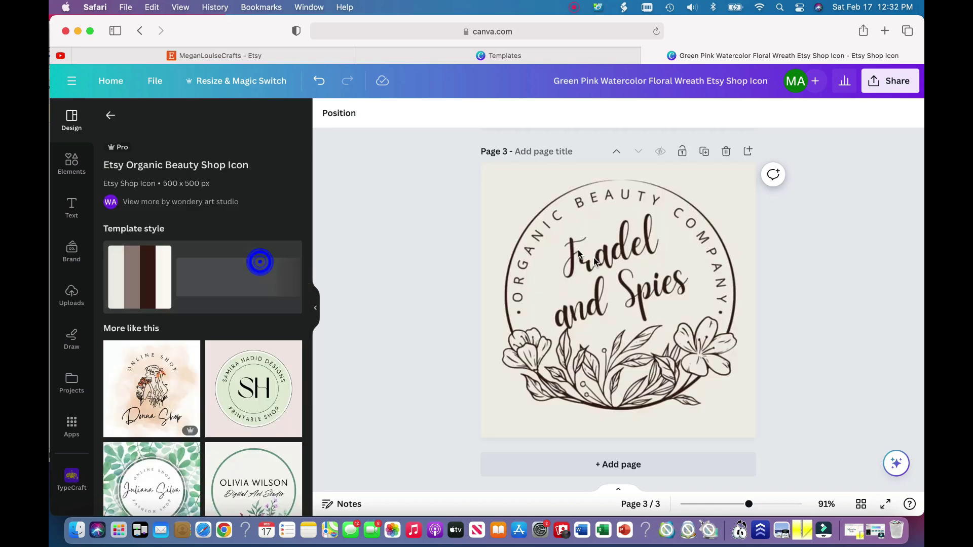
- Replace the curved text along the top of the circle with "MEGAN LOUISE CRAFTS"
click(723, 304)
click(721, 299)
text(MEGAN LOUISE CRAFTS)
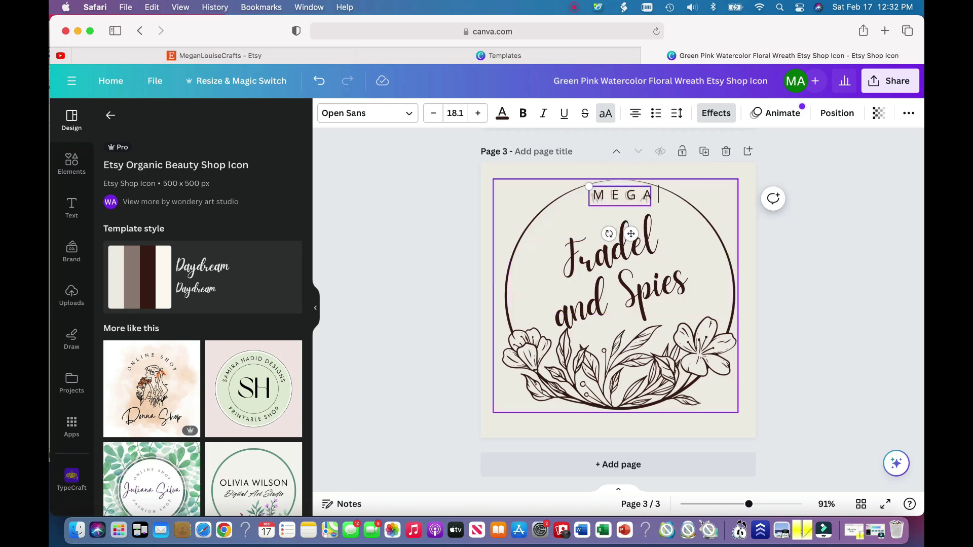
- Delete the slanted "and Spies" text from the middle of the icon
click(685, 272)
click(686, 272)
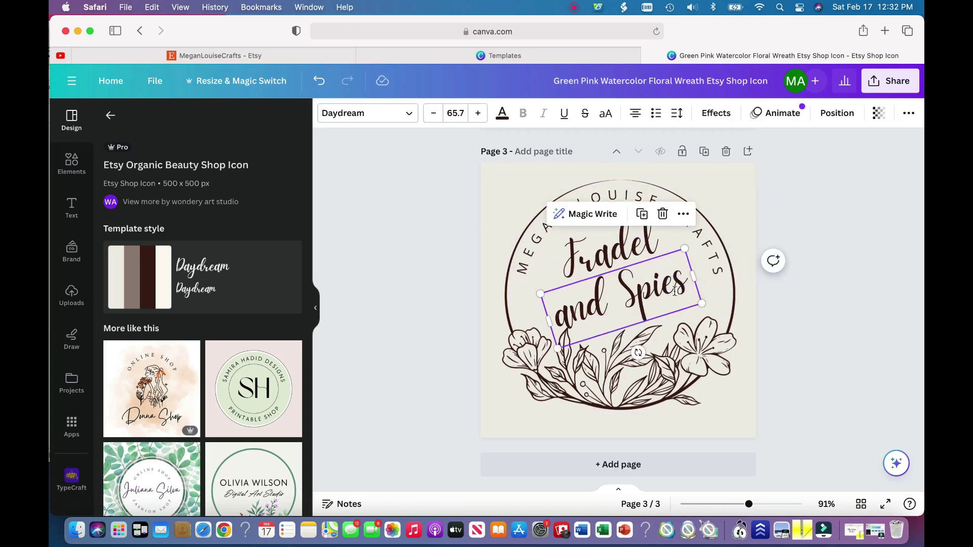
key(BackSpace)
- Replace the slanted "Fradel" text with "Children's" and widen its text box so the word fits on one line
click(627, 240)
text(Cu)
key(BackSpace)
text(hildren)
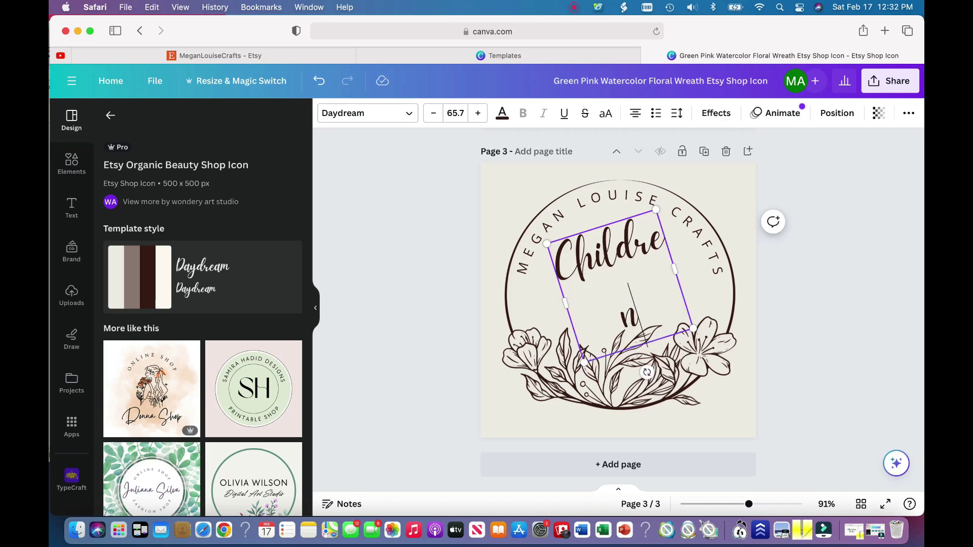
text('s)
drag(566, 303, 516, 284)
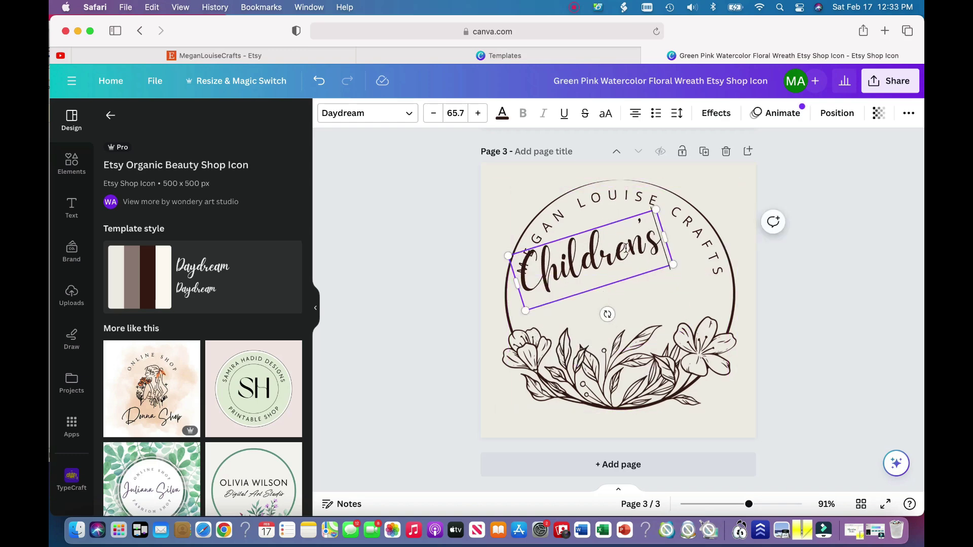
- Replace "Children's" with "Megan Louise Crafts" and widen the text box until "Megan Louise" fits on one line
key(super+a)
text(Megan Louise Crafts)
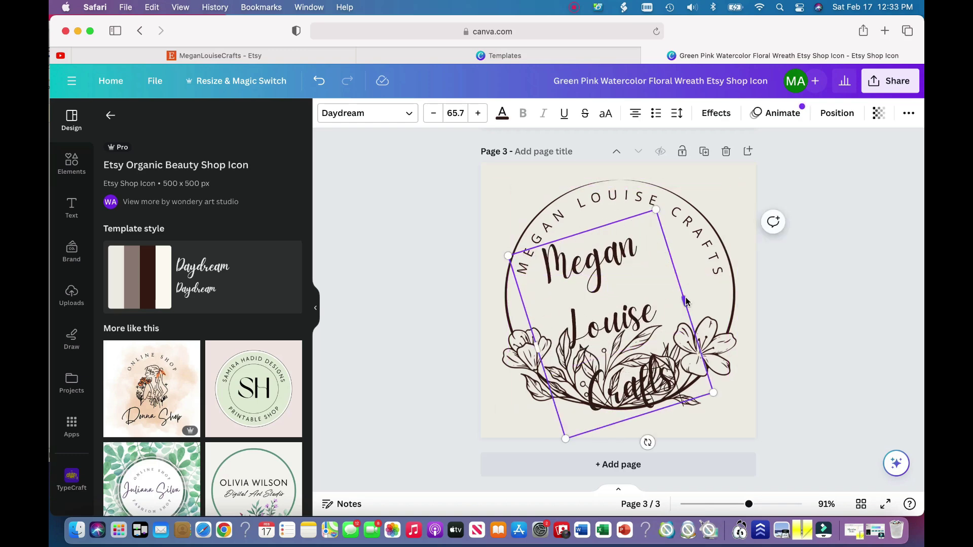
drag(685, 301, 729, 288)
- Reduce the slanted shop name's font size to 46.7 and shift it slightly down inside the circle
click(434, 113)
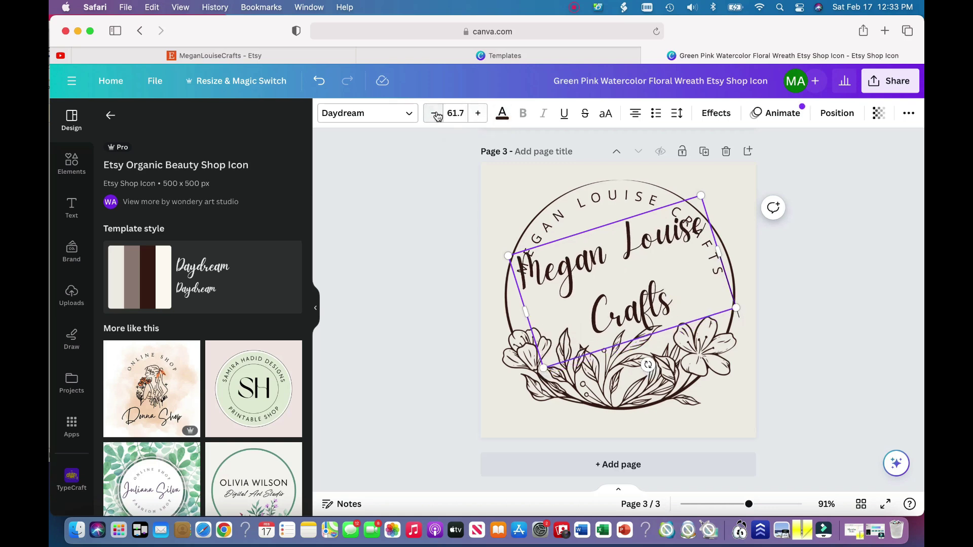
click(434, 114)
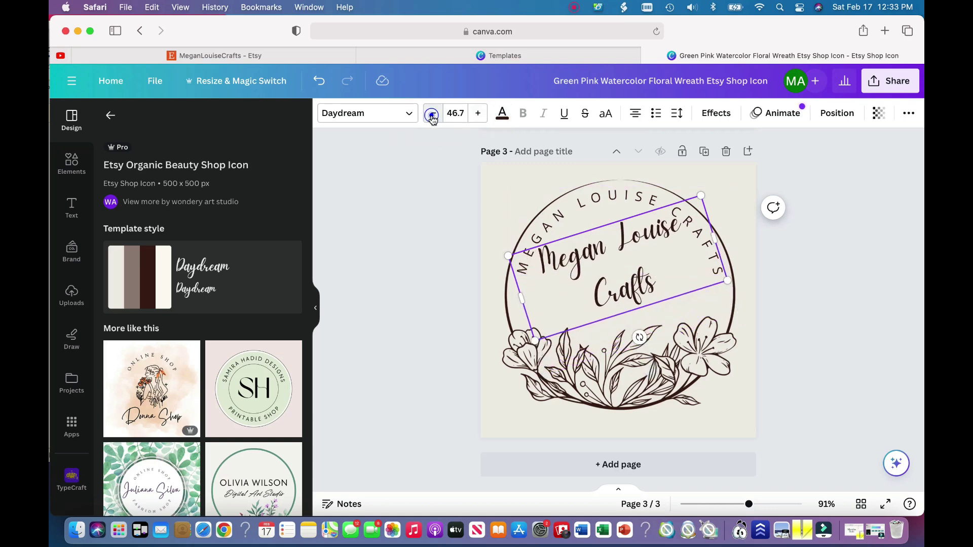
- Change the curved text along the top of the circle to "CUSTOM CHILDREN'S OUTFITS" and deselect it
click(719, 273)
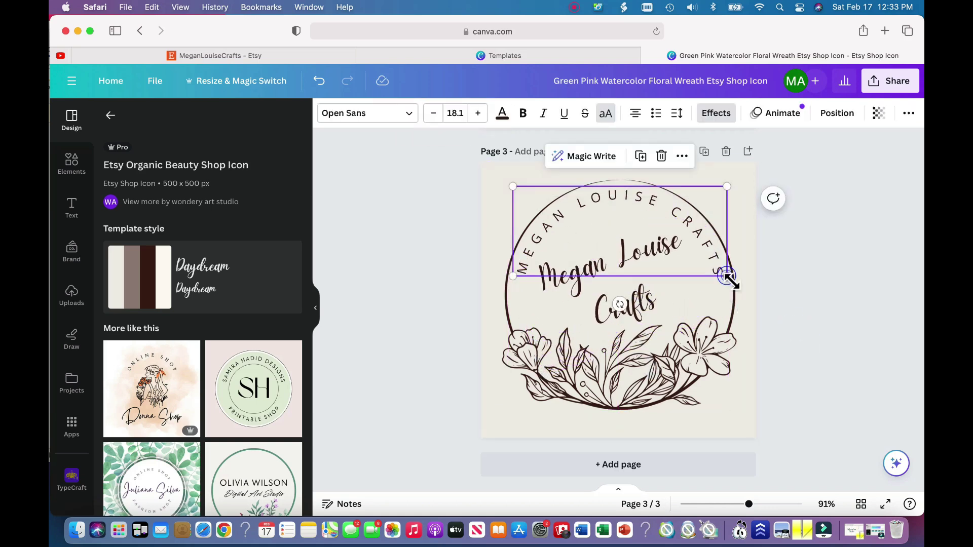
double_click(628, 218)
text(CUSTOM CHILDREN)
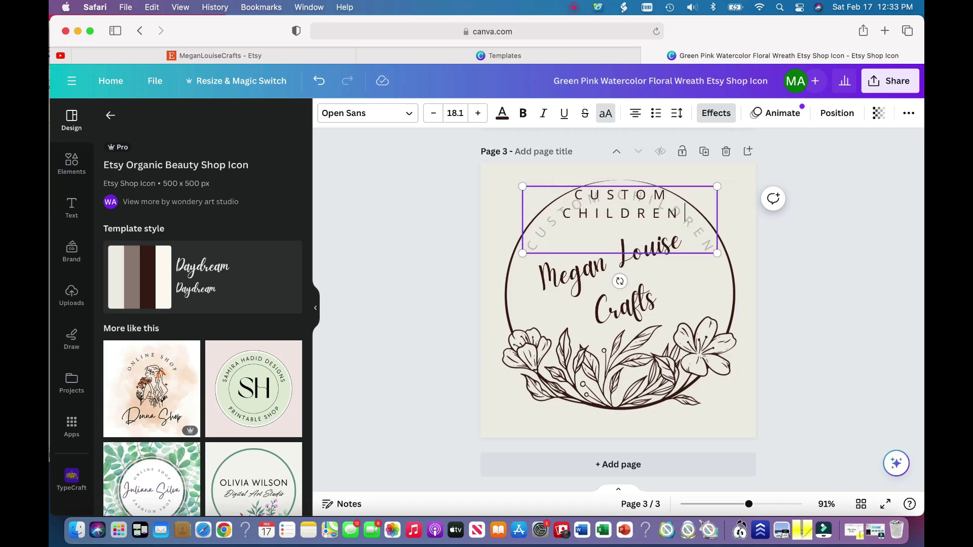
text('S OUTFITS)
click(831, 318)
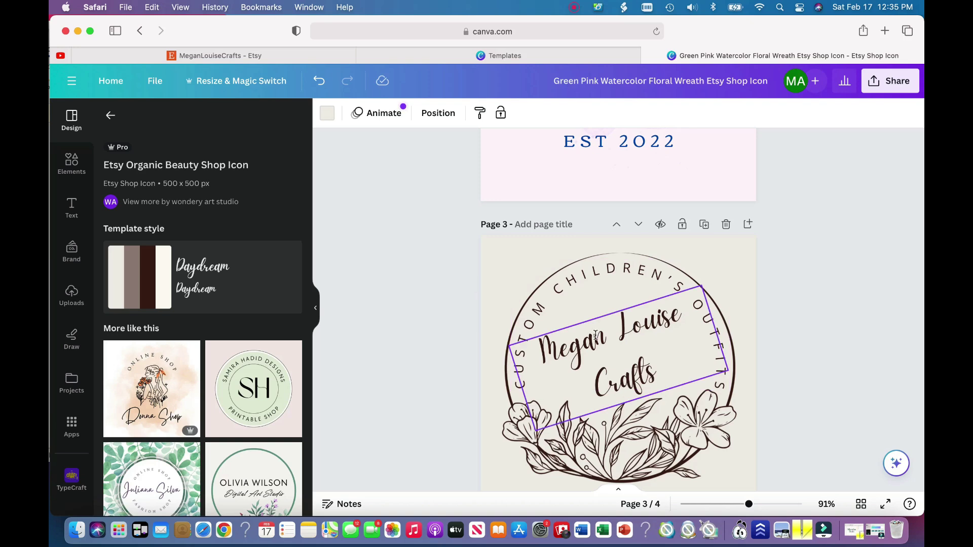
- Browse the templates similar to Etsy Organic Beauty Shop Icon for further icon designs
scroll(173, 413, down, 5)
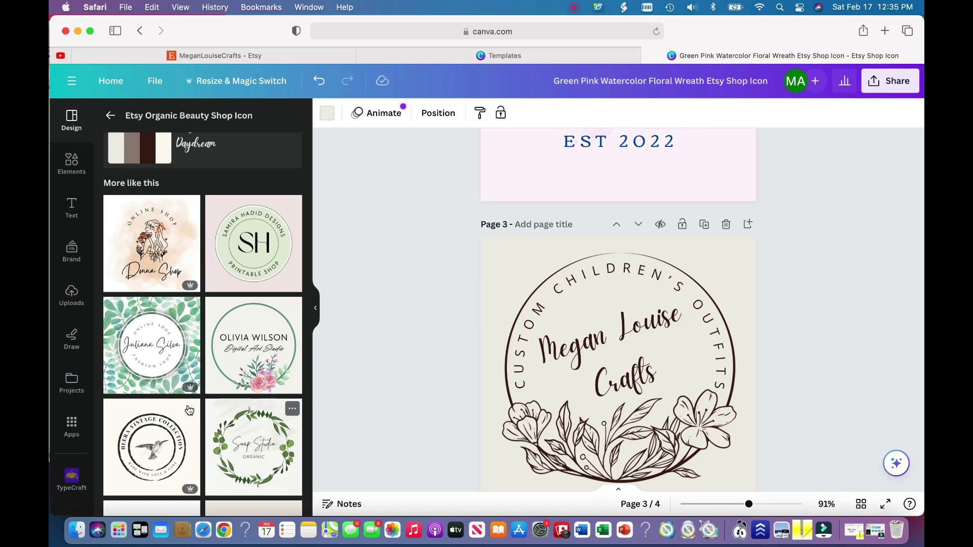
scroll(250, 375, down, 6)
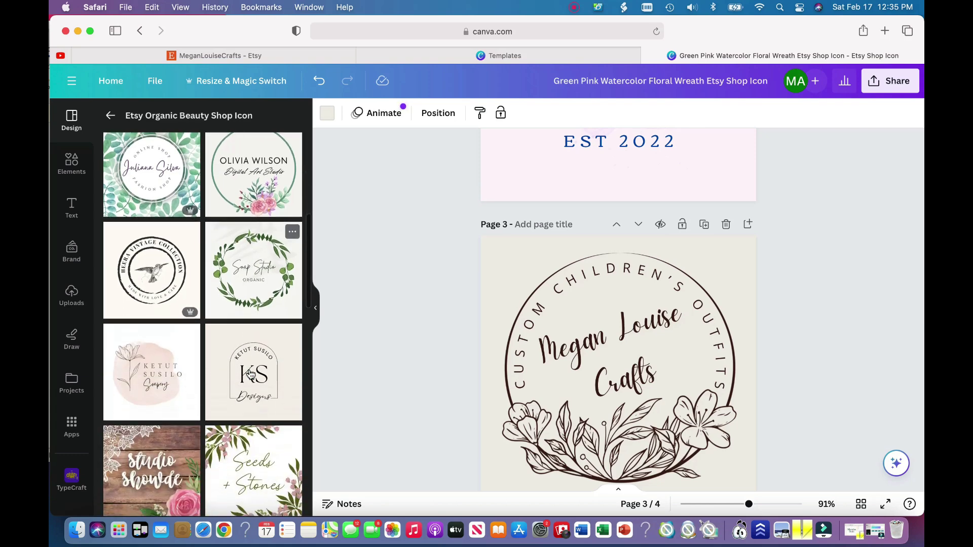
scroll(250, 375, down, 3)
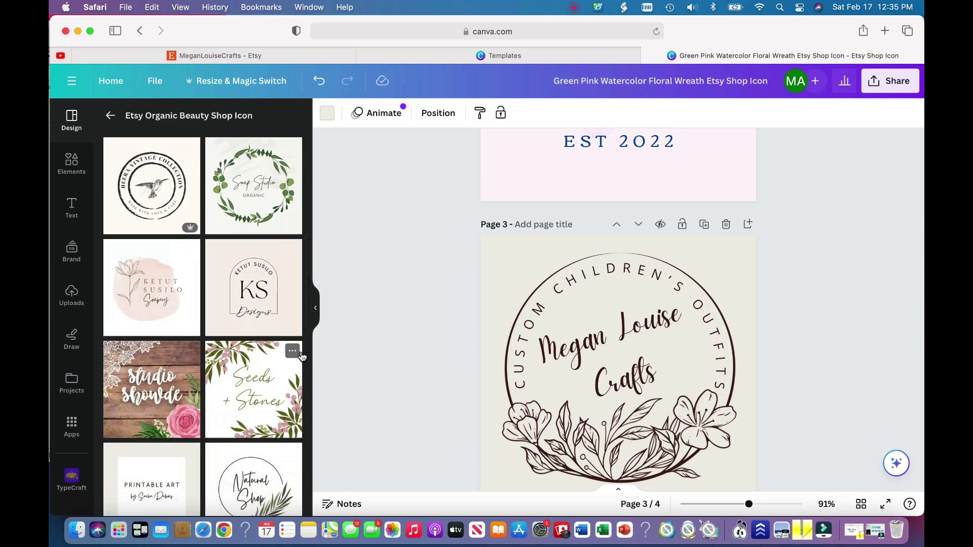
scroll(229, 399, down, 2)
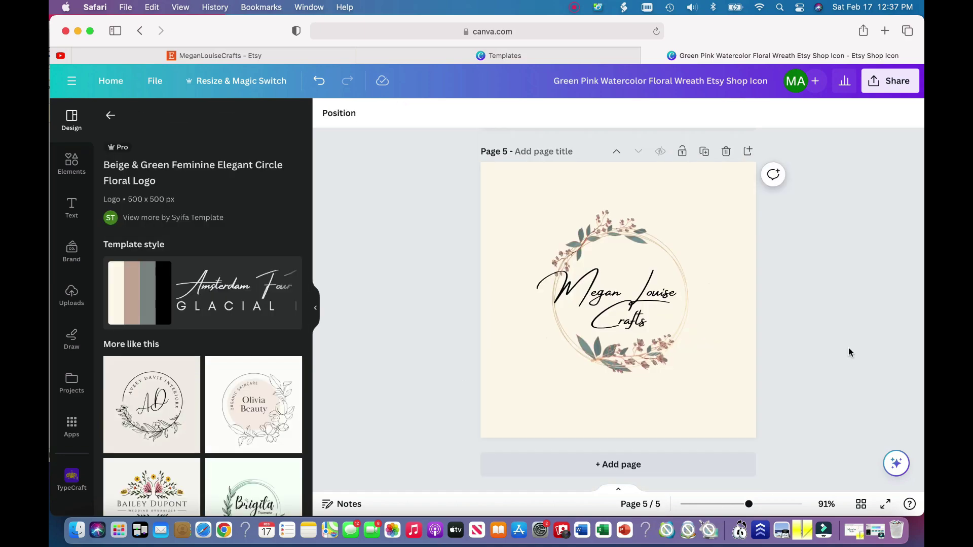
- Review the shop icon designs on all five pages, from the floral wreath to the beige and green circle
scroll(848, 348, up, 20)
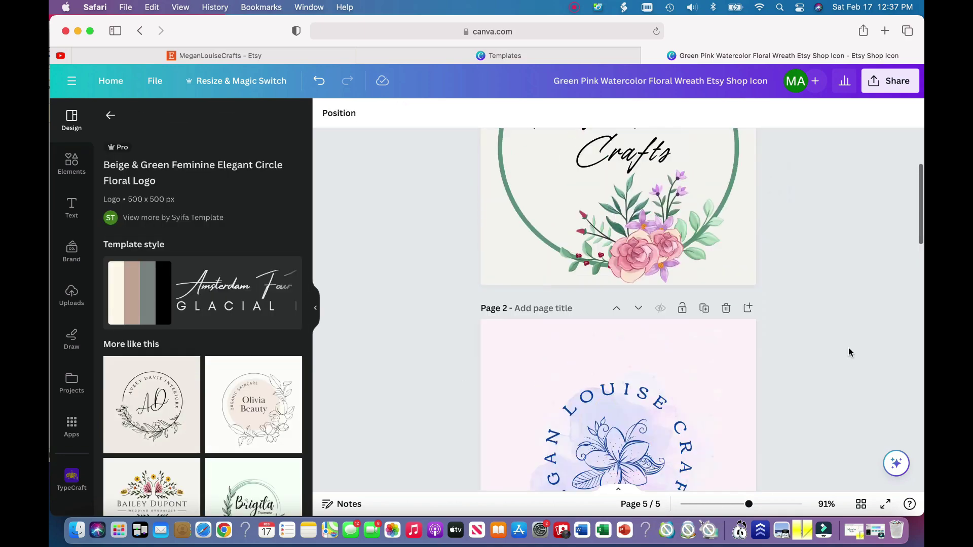
scroll(848, 347, down, 3)
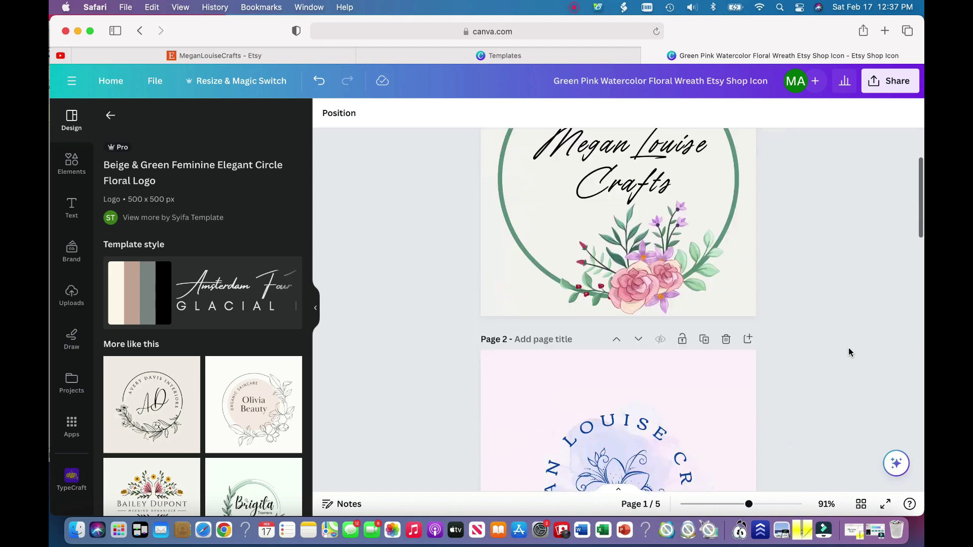
scroll(848, 347, up, 3)
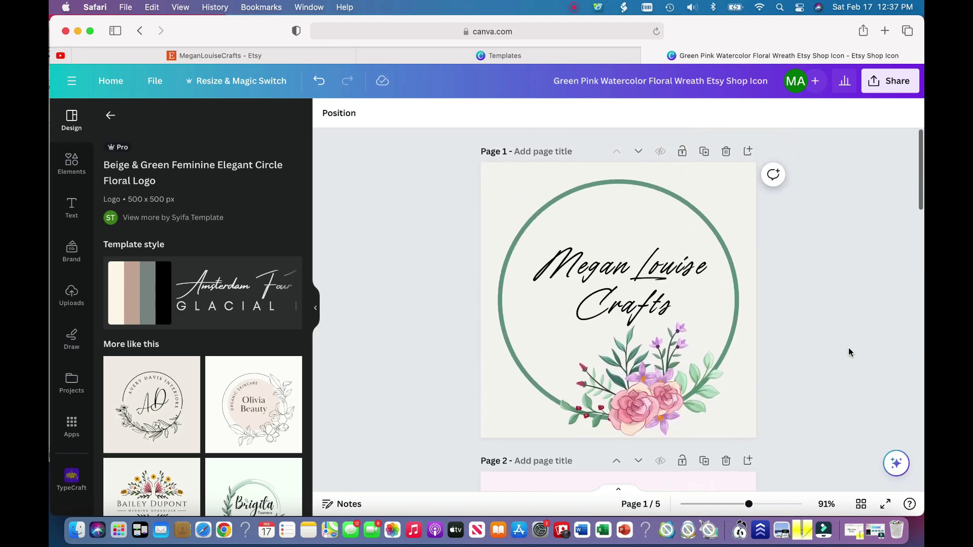
scroll(849, 348, down, 5)
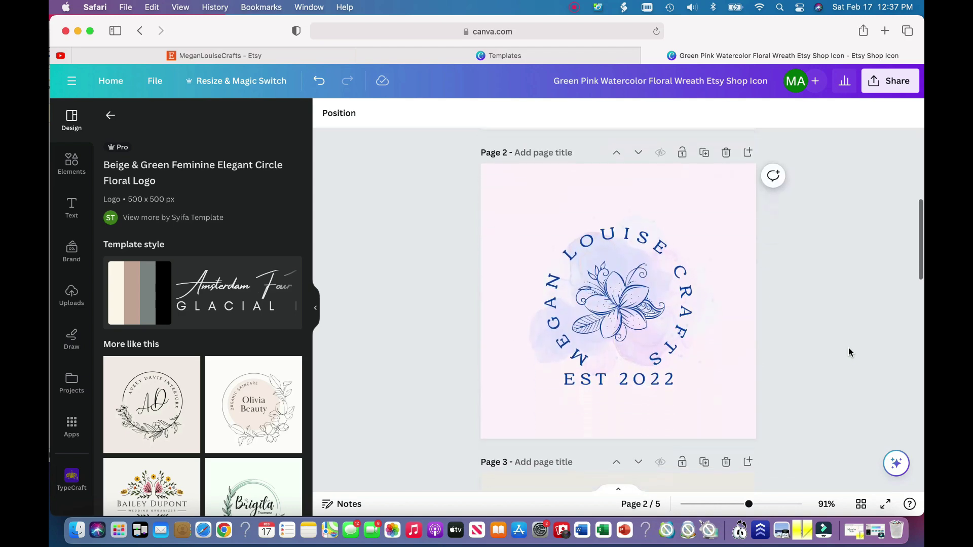
scroll(848, 349, down, 5)
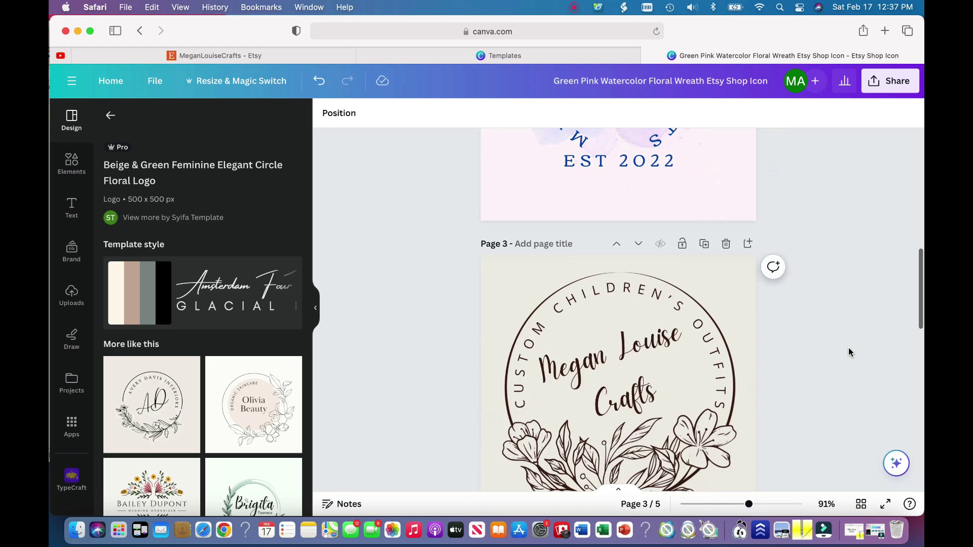
scroll(848, 347, down, 2)
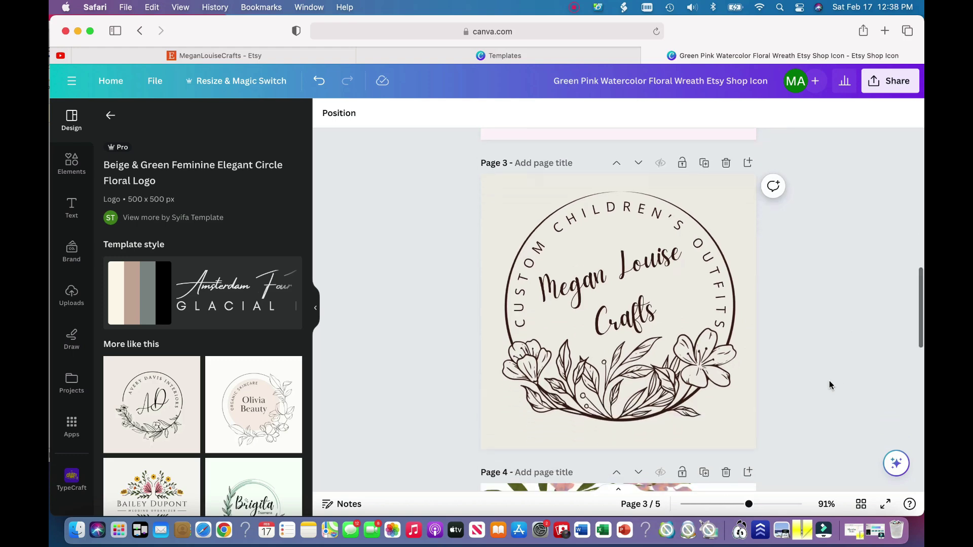
scroll(829, 381, down, 5)
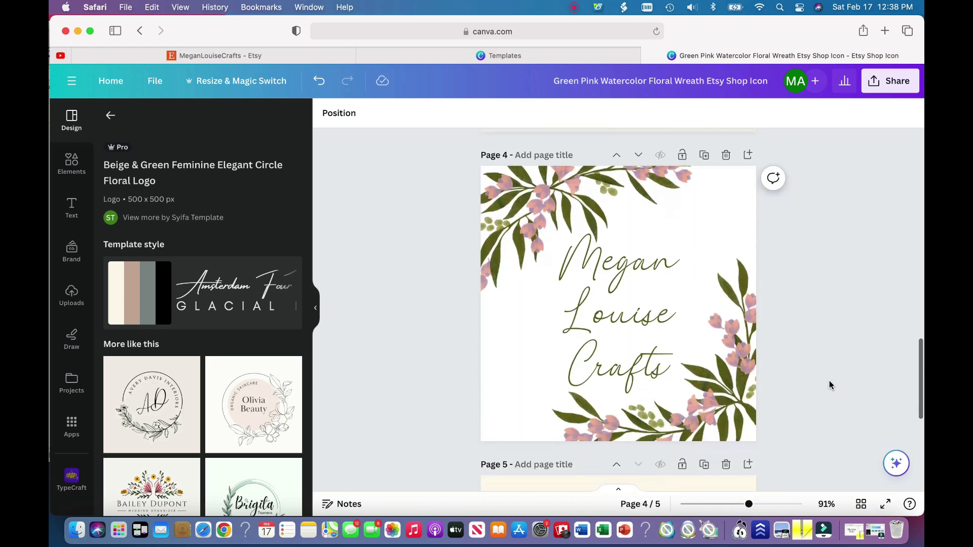
scroll(803, 366, down, 3)
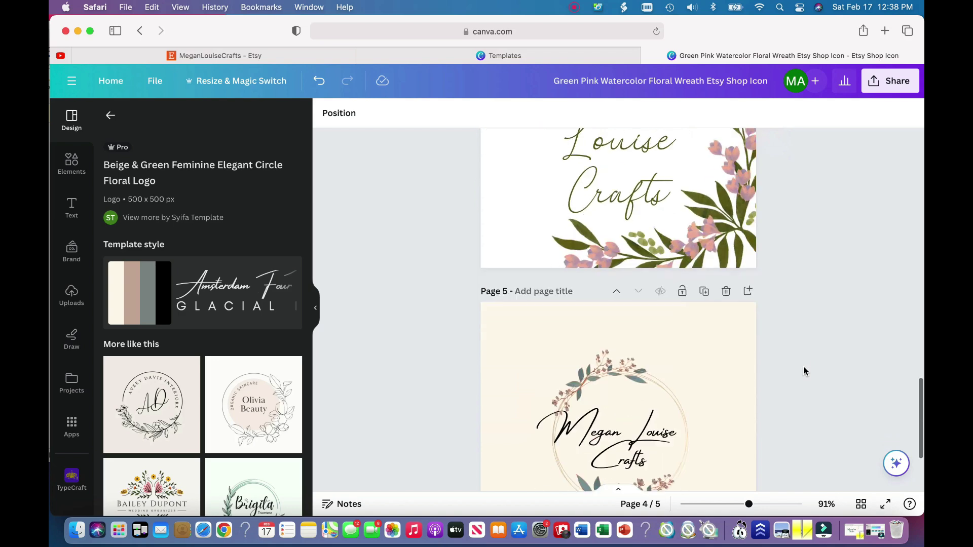
scroll(804, 366, down, 2)
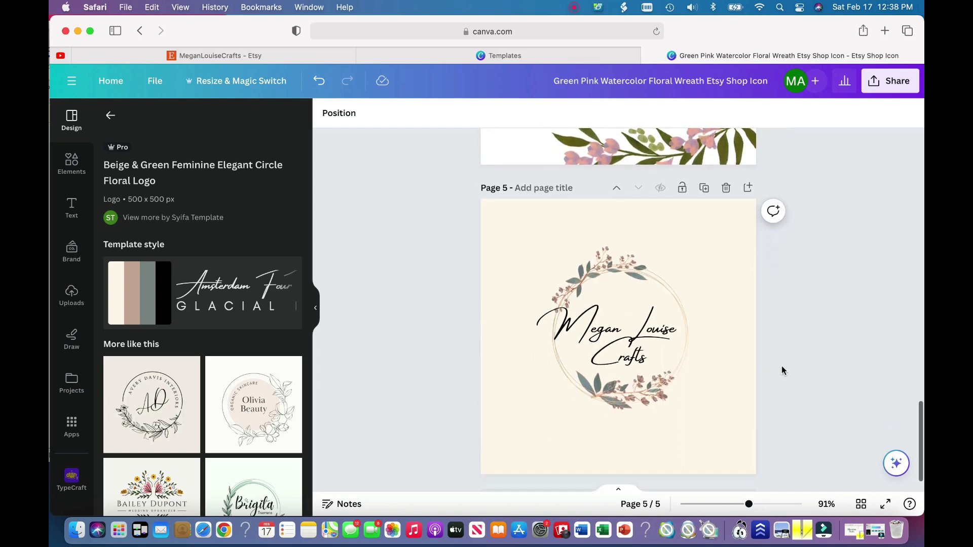
scroll(781, 366, up, 20)
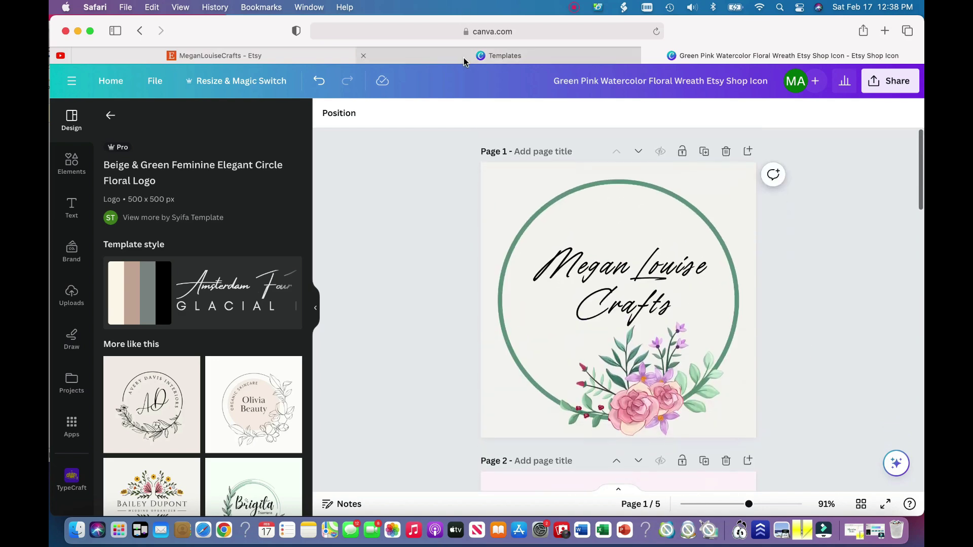
- Switch to the browser tab with the icon templates, close the template preview and go to the Canva home page
click(464, 60)
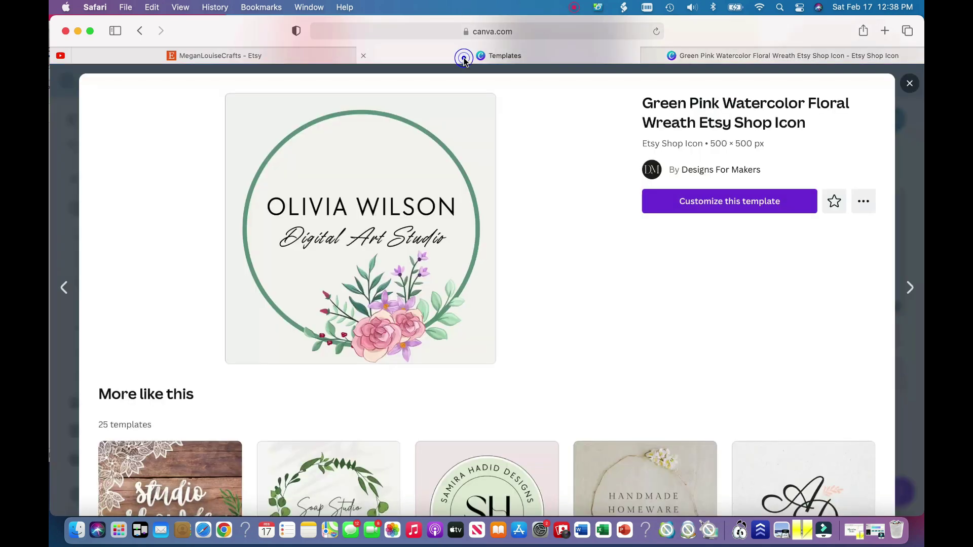
click(909, 85)
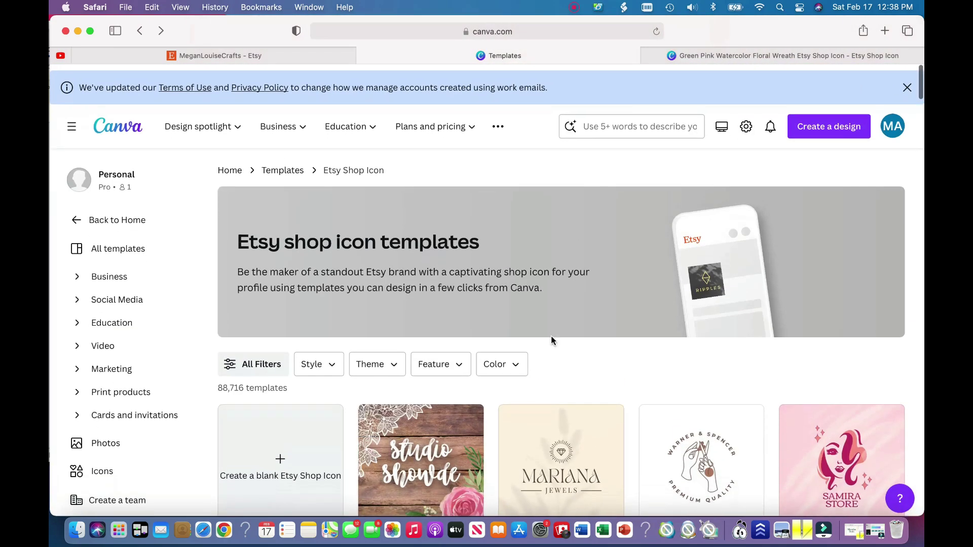
scroll(375, 306, down, 1)
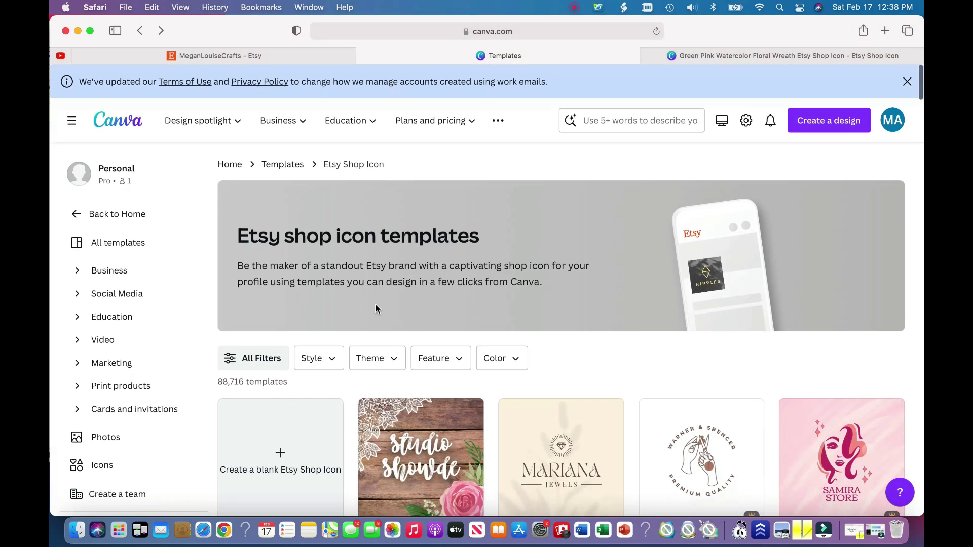
click(108, 124)
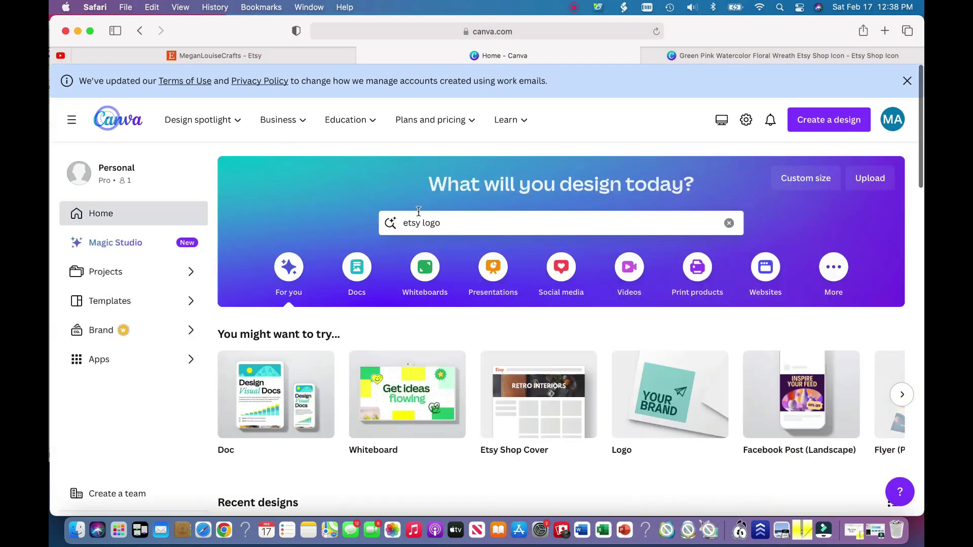
- Shorten the template search to "etsy", open the suggested Etsy Shop Cover category and browse its templates
click(459, 223)
key(BackSpace)
key(BackSpace)
key(BackSpace)
key(BackSpace)
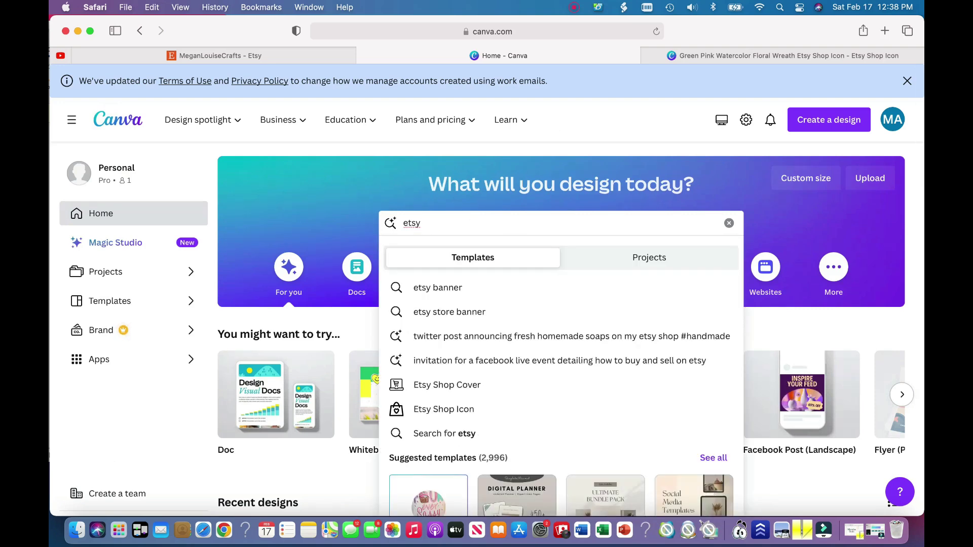
click(445, 387)
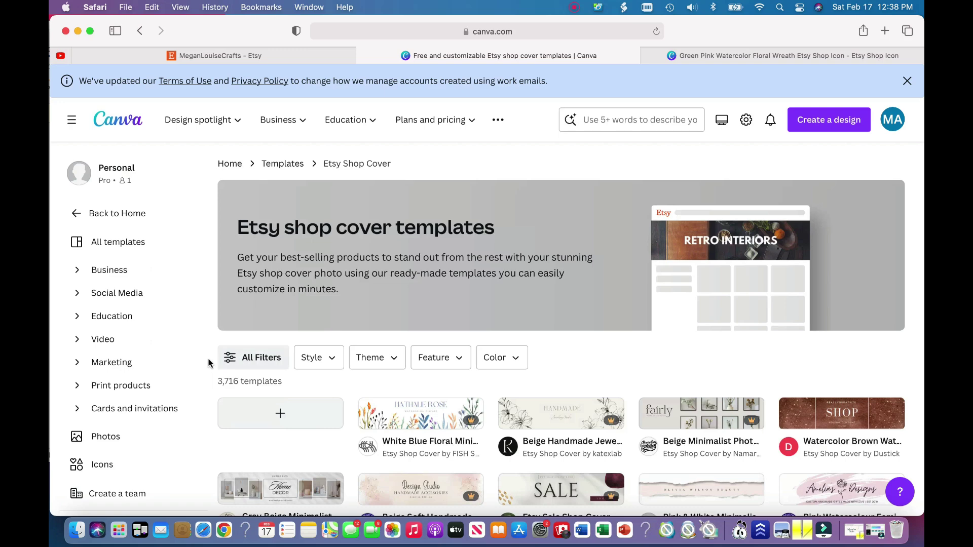
scroll(207, 357, down, 5)
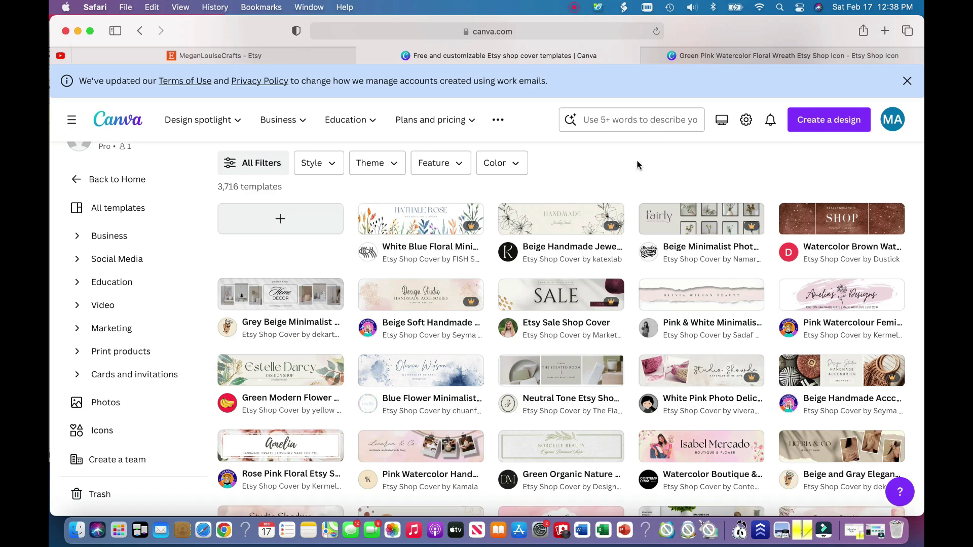
scroll(637, 165, up, 1)
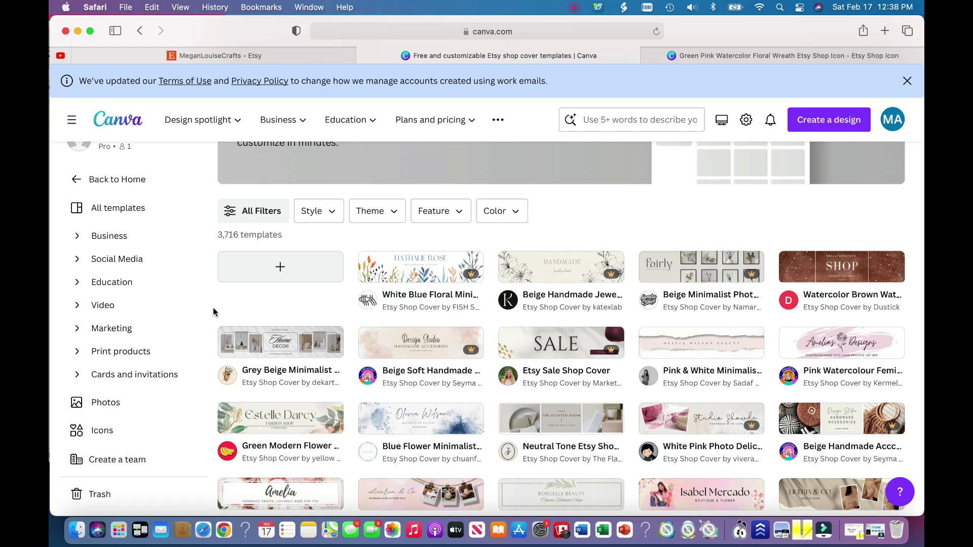
scroll(213, 309, down, 3)
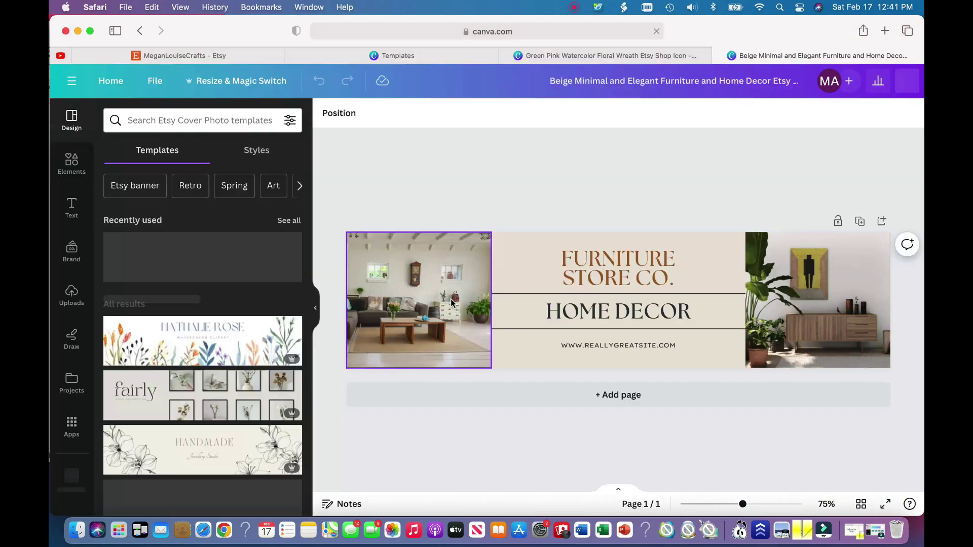
- Delete the sample photos from the left and right frames of the Furniture Store Co. home decor cover
click(451, 300)
key(Delete)
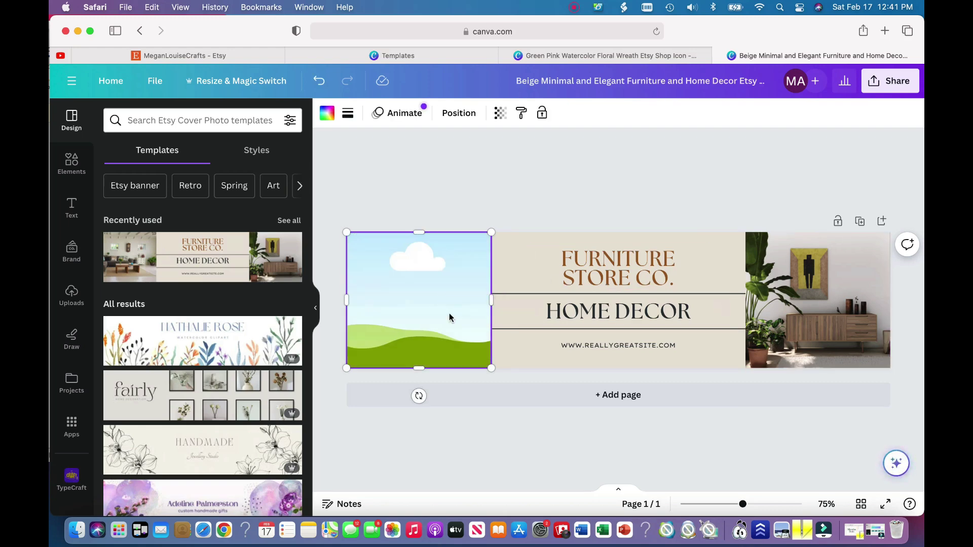
click(830, 302)
key(Delete)
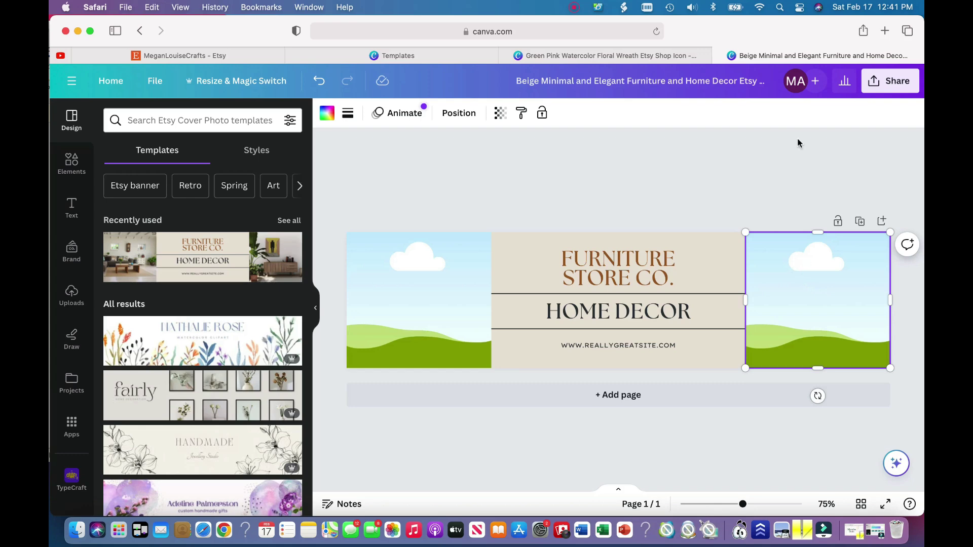
- Move the browser window aside to uncover the image files on the desktop and clear their selection
drag(794, 28, 706, 27)
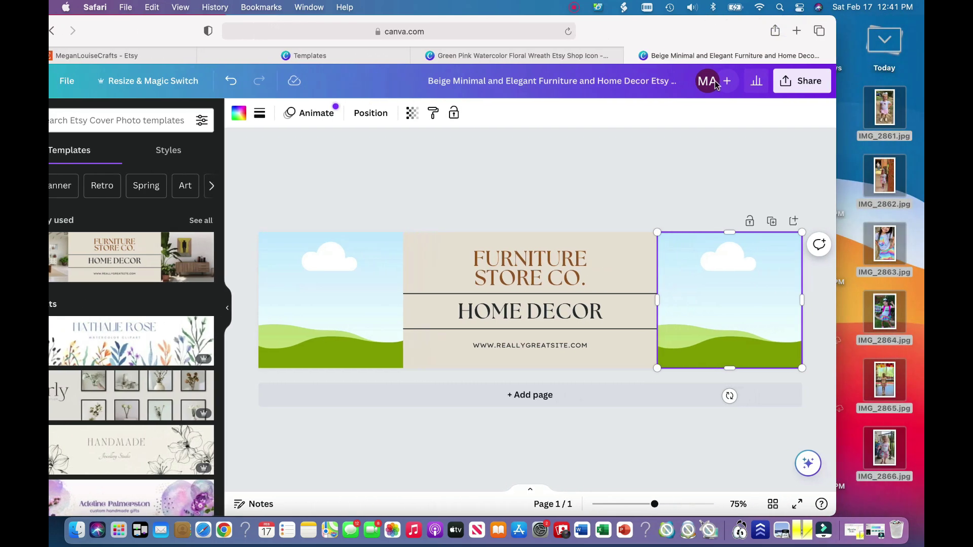
click(741, 200)
click(916, 268)
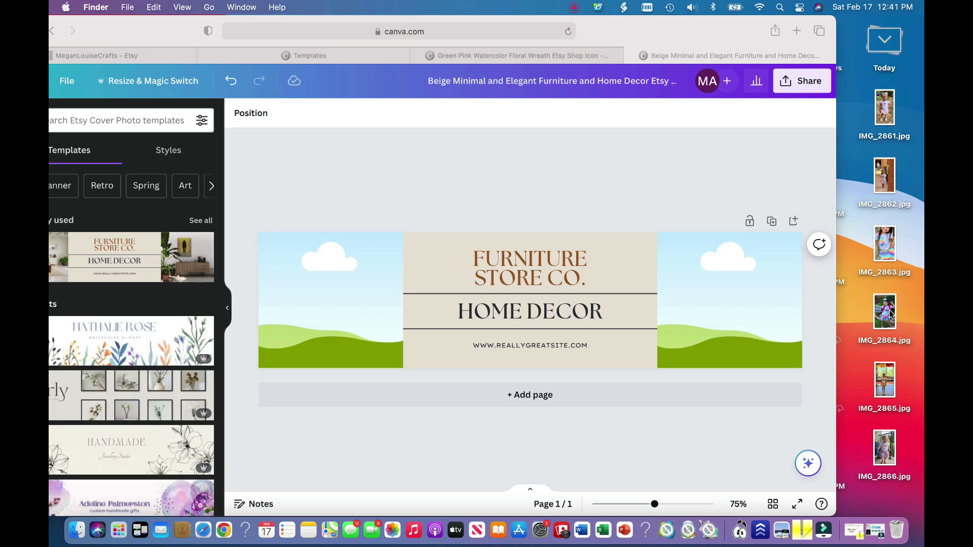
- Add IMG_2864.jpg and IMG_2866.jpg from the desktop, filling the cover's left frame with the first and the right frame with the second
drag(890, 314, 339, 316)
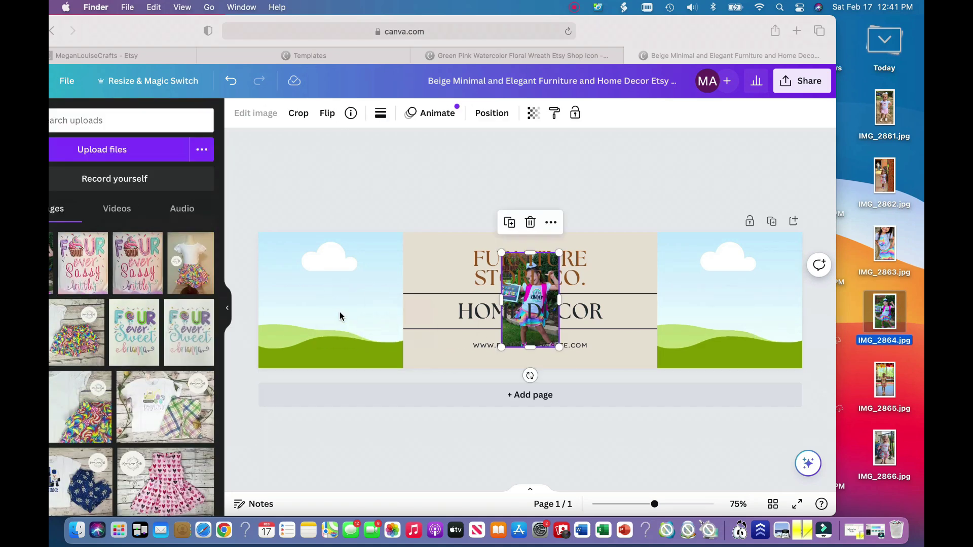
click(531, 317)
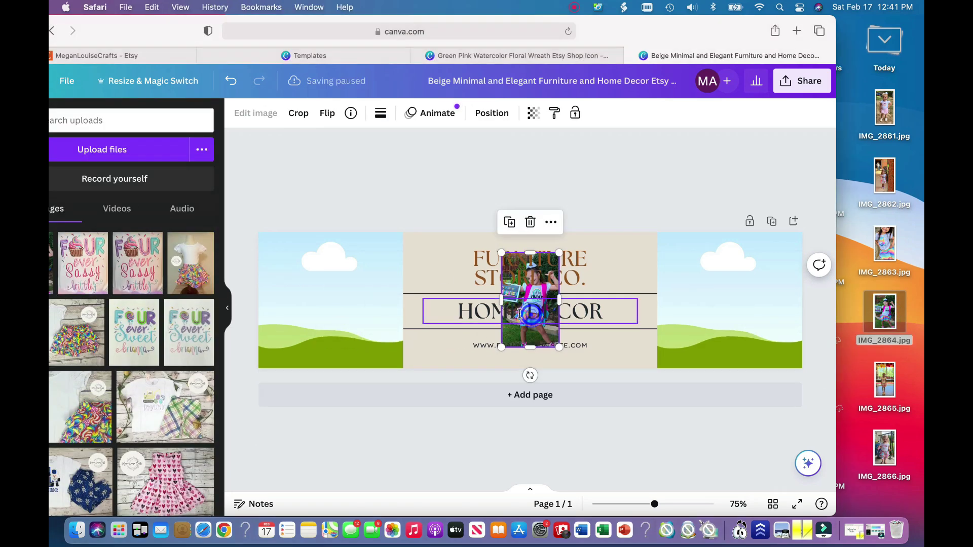
drag(538, 335, 366, 332)
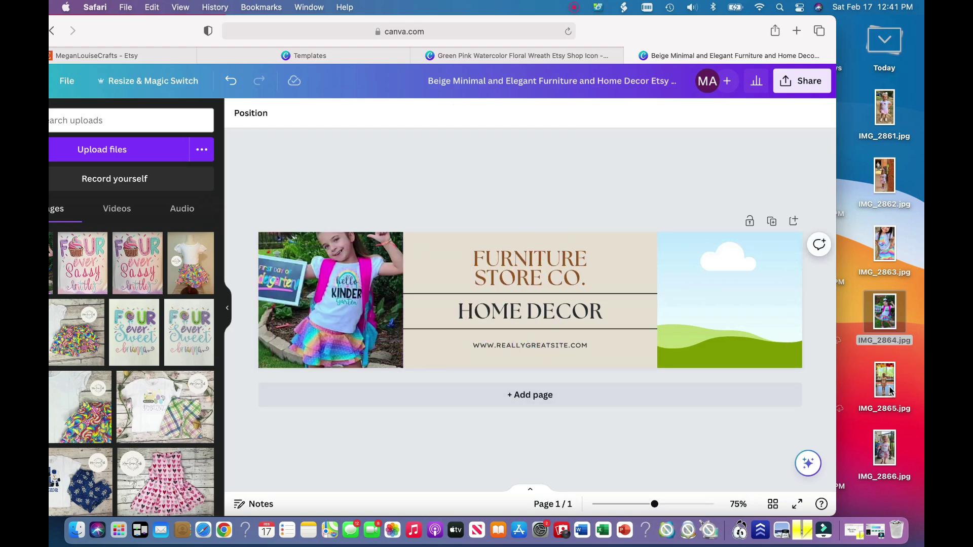
drag(886, 446, 747, 319)
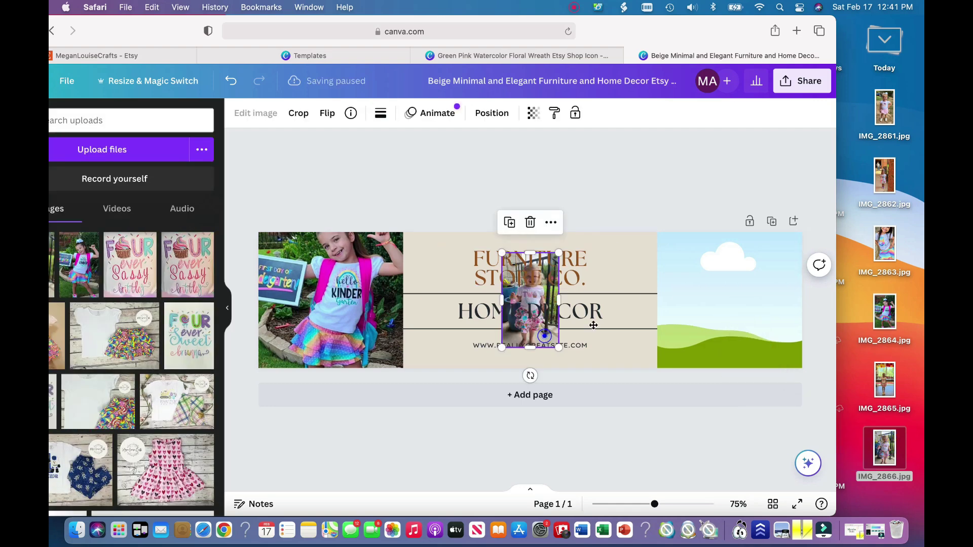
drag(592, 324, 729, 315)
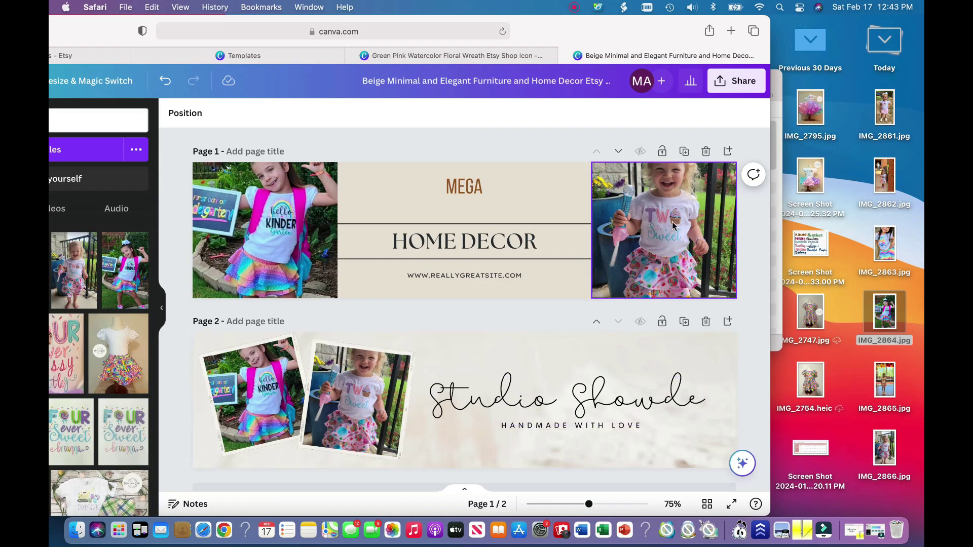
- Change the page 2 cover's background to the pale yellow-to-pink linear gradient (#fff7ad, #ffa9f9)
click(456, 339)
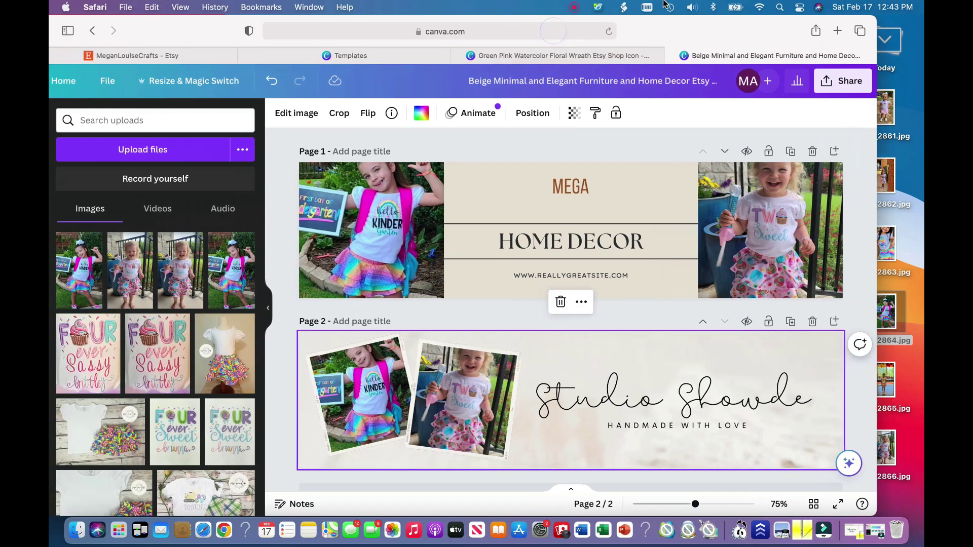
click(425, 113)
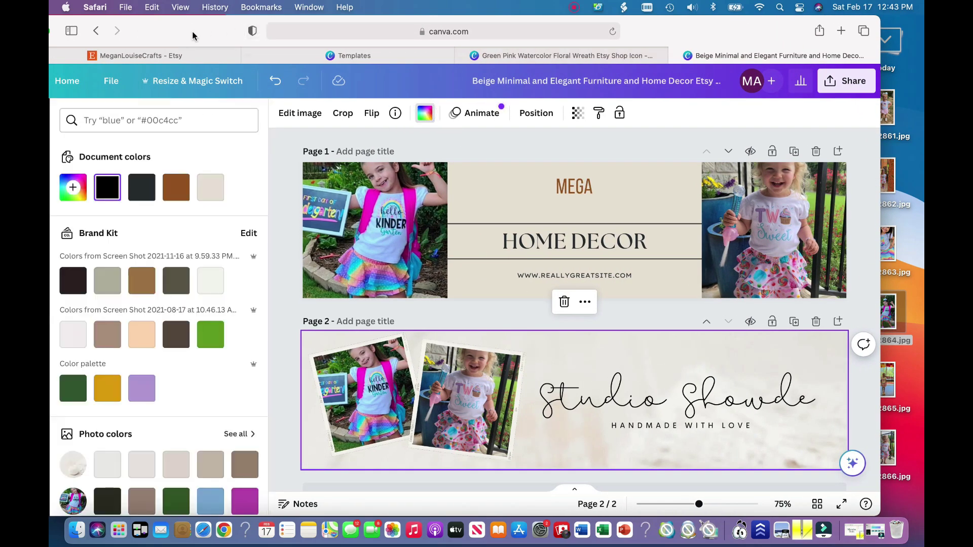
drag(193, 31, 249, 19)
scroll(195, 283, down, 3)
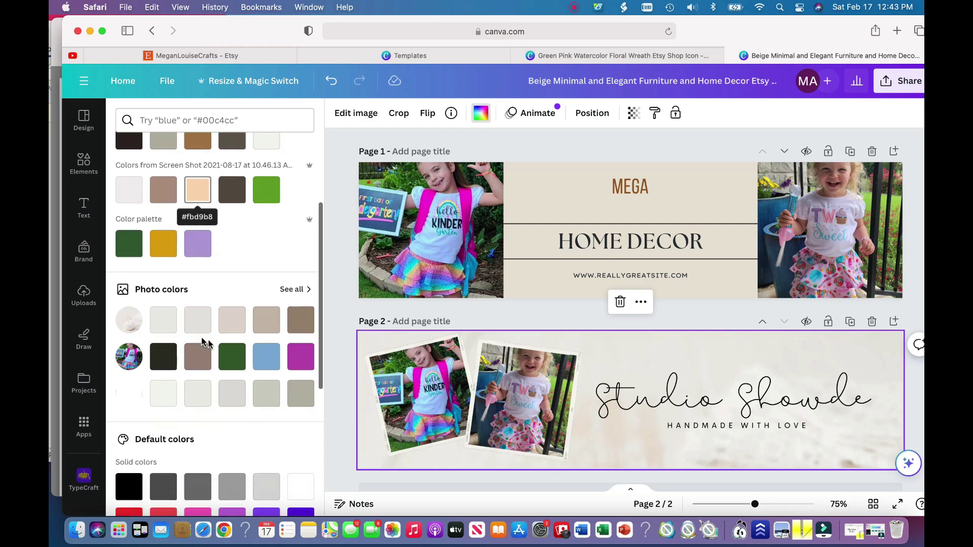
scroll(219, 431, down, 5)
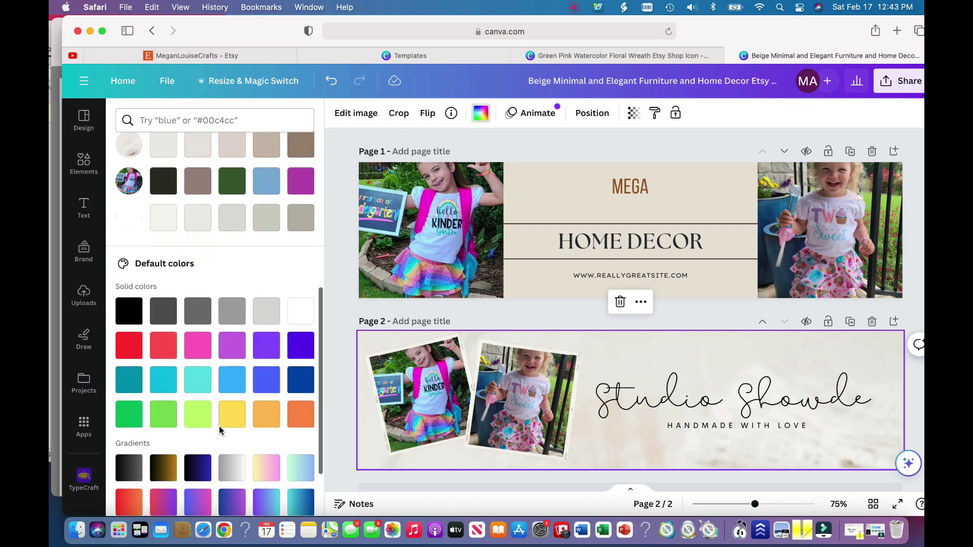
scroll(219, 430, down, 1)
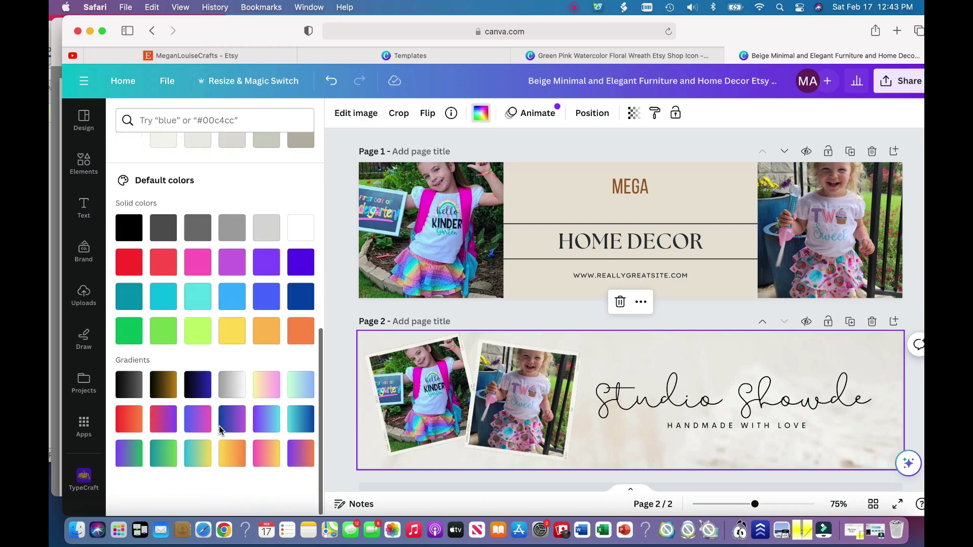
click(270, 390)
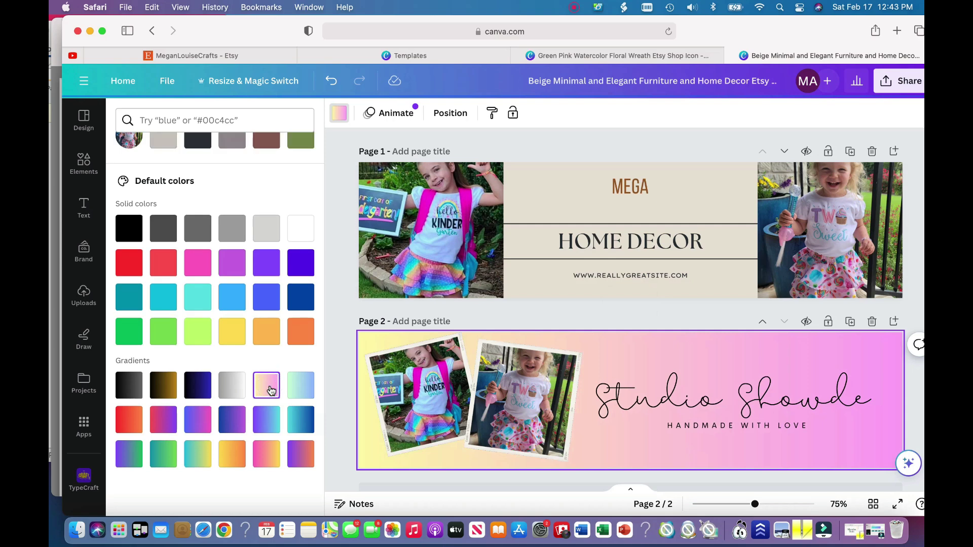
click(911, 431)
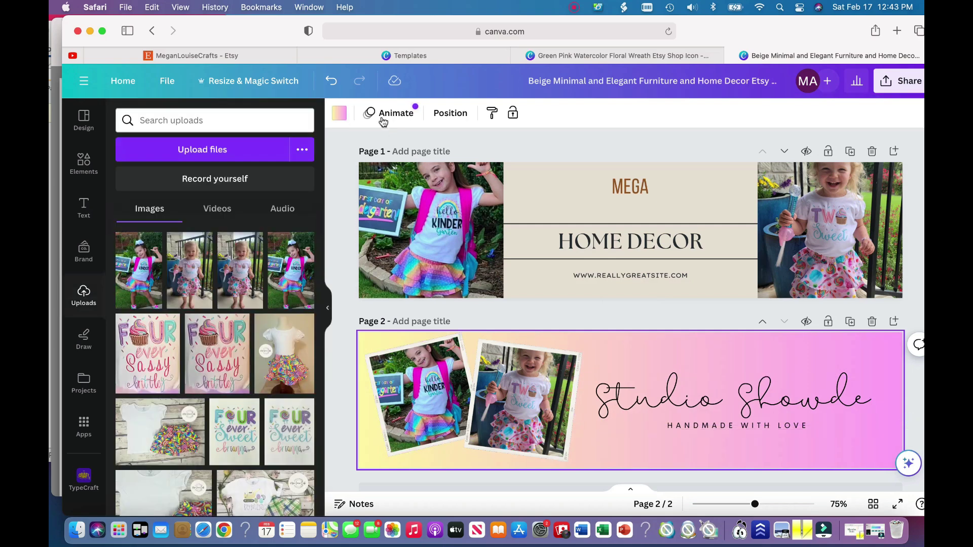
- Try the hot pink-to-yellow gradient on the page 2 background and return it to the pale yellow-to-pink one
click(340, 118)
scroll(228, 358, down, 5)
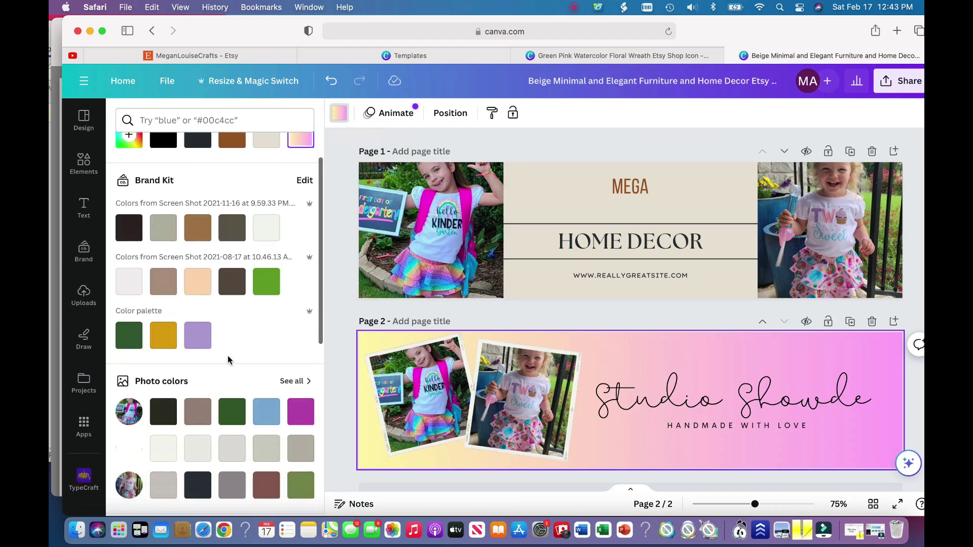
scroll(228, 360, down, 3)
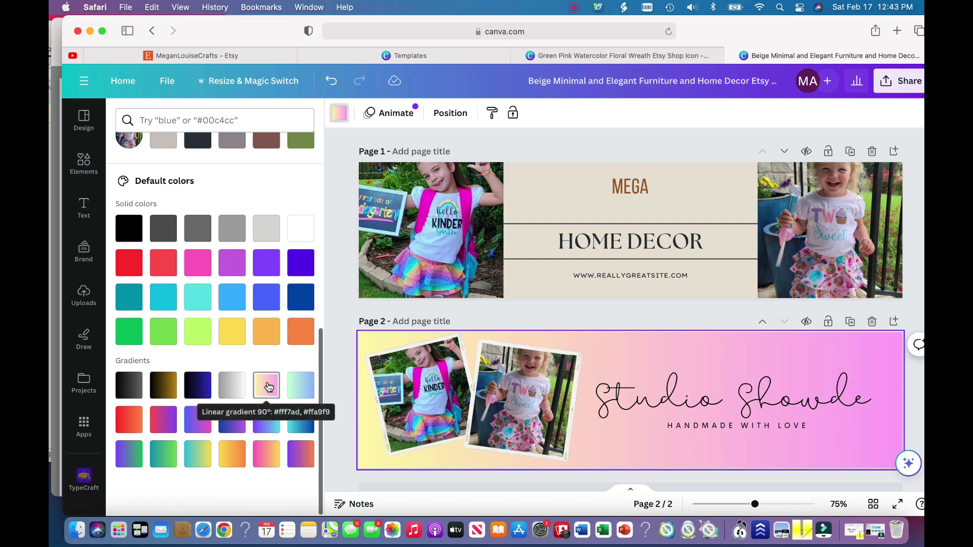
click(265, 464)
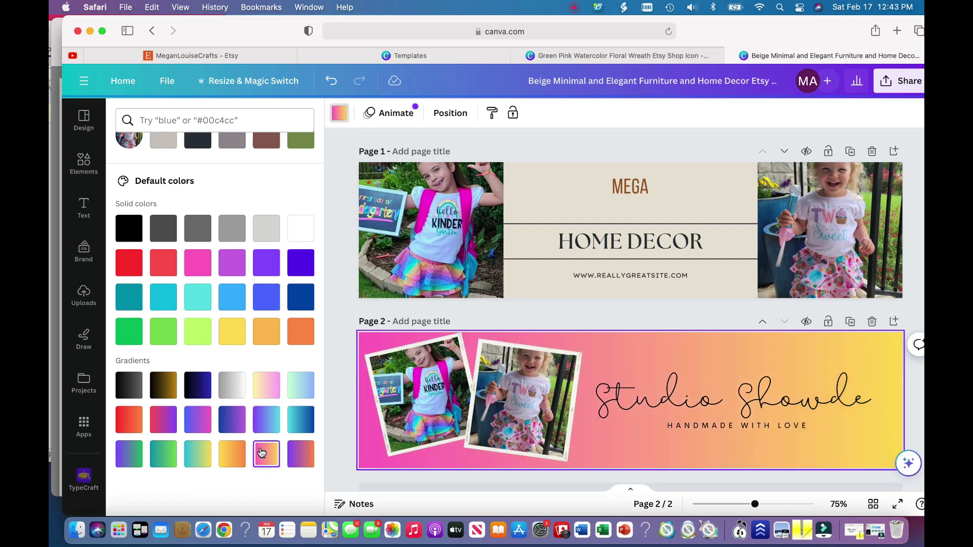
click(266, 387)
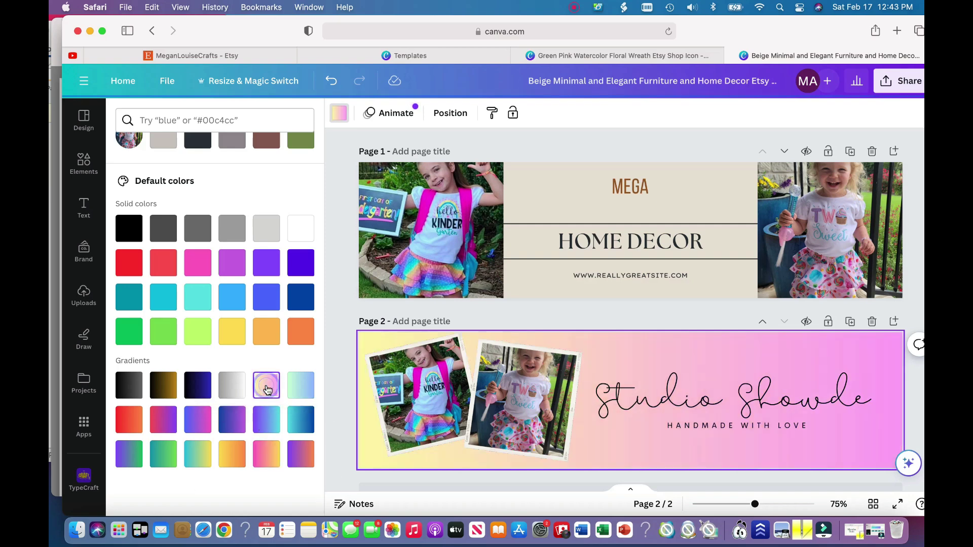